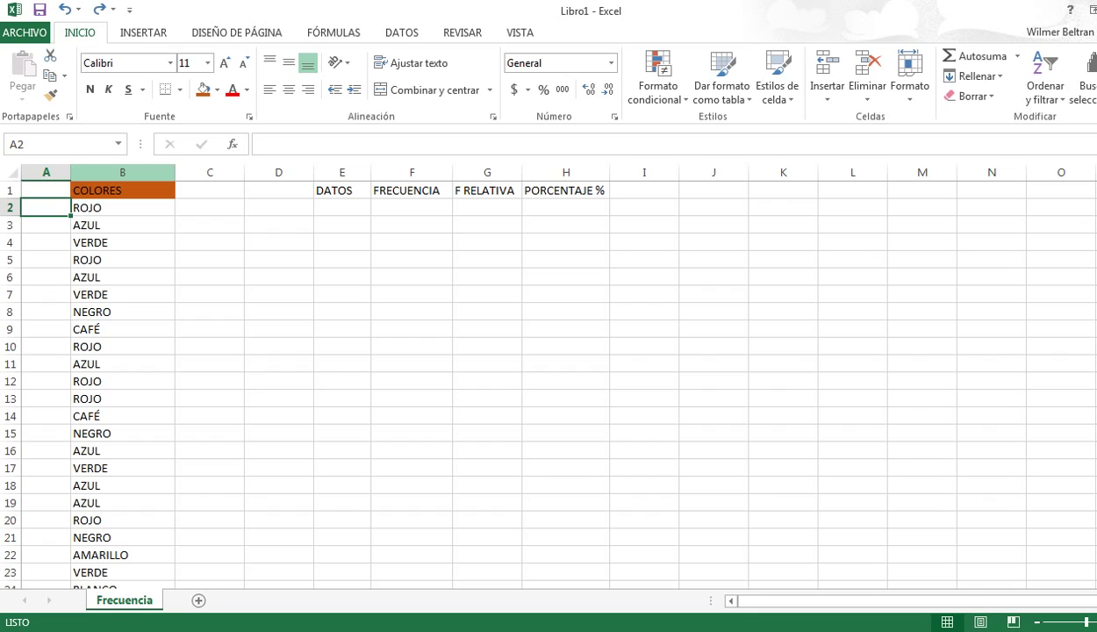
Number the color entries consecutively in column A, entering 1 and 2 from A2 and filling the series down to A35.
{"action": "type", "text": "1"}
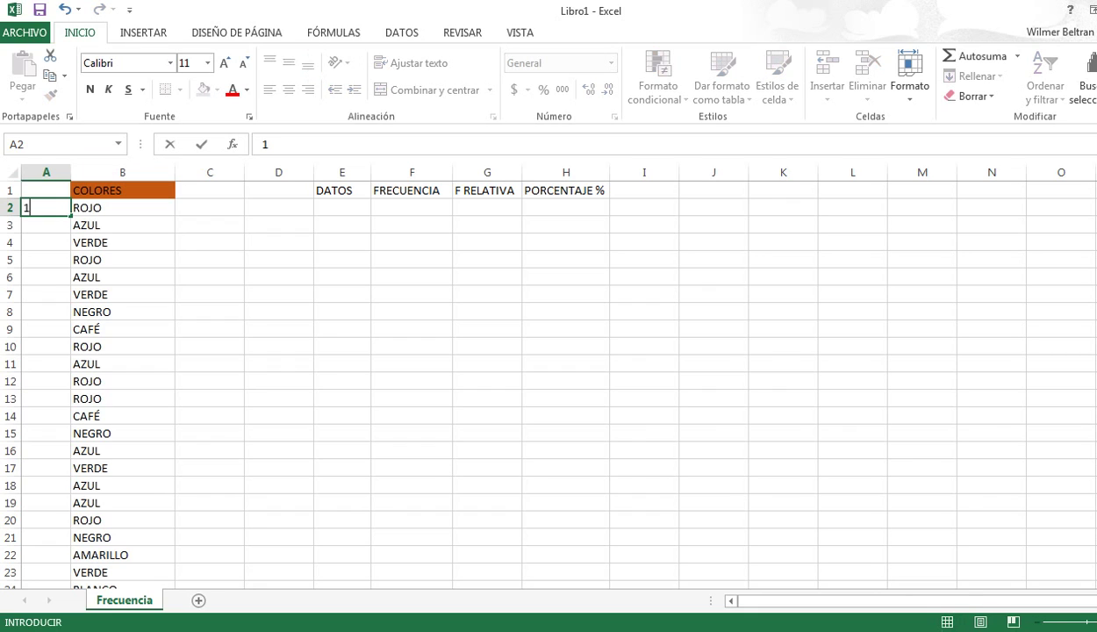
{"action": "key", "text": "Return"}
{"action": "type", "text": "2"}
{"action": "key", "text": "Up"}
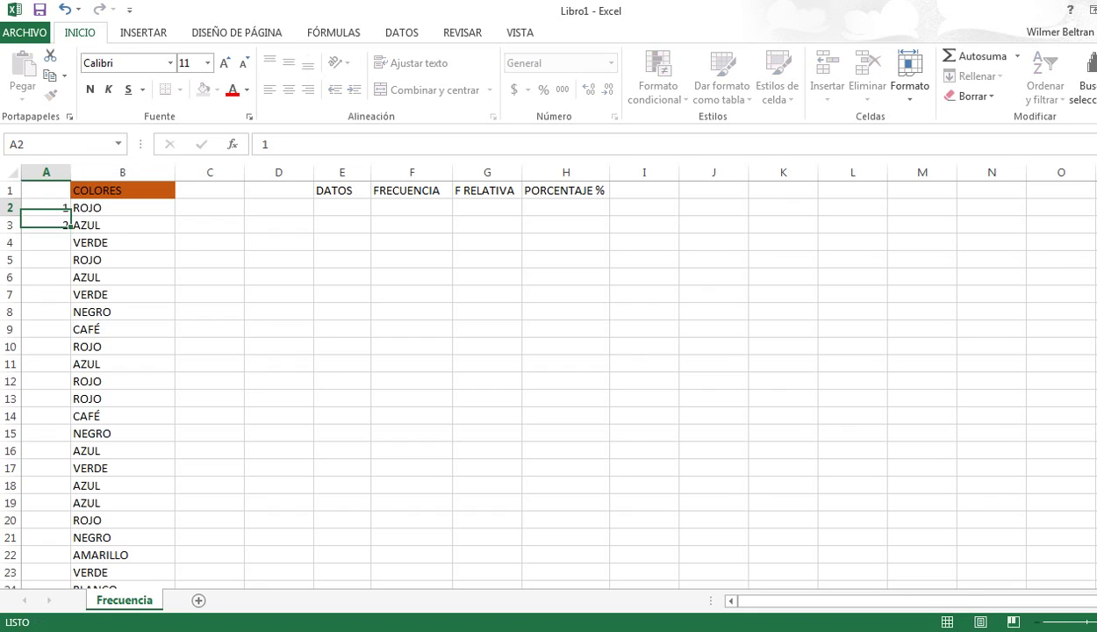
{"action": "left_click_drag", "start_coordinate": [49, 207], "coordinate": [48, 224]}
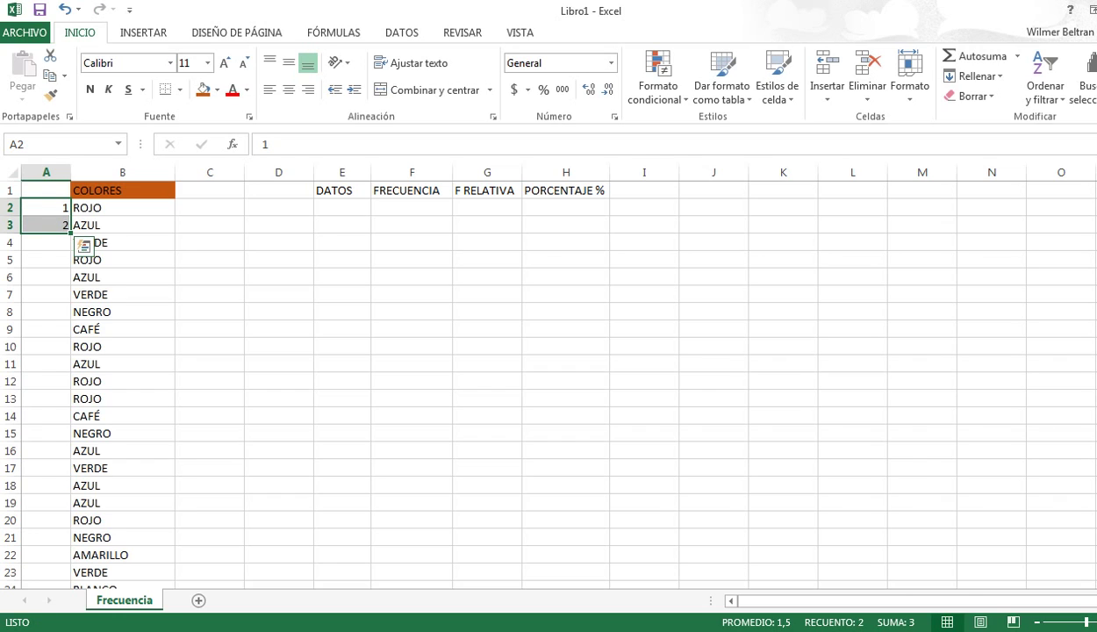
{"action": "double_click", "coordinate": [70, 233]}
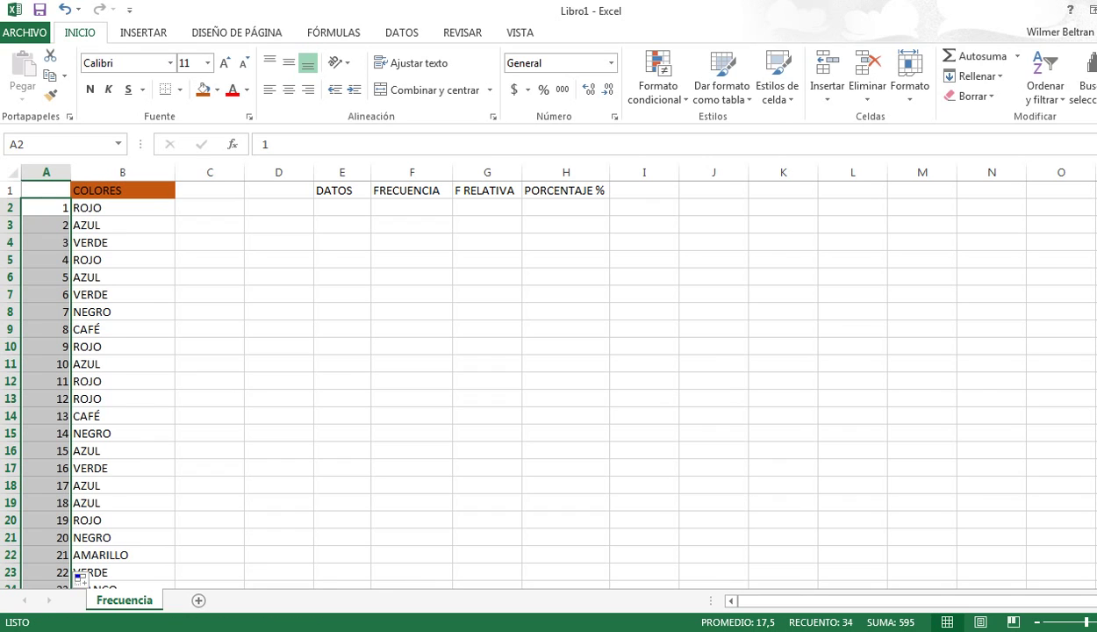
{"action": "key", "text": "ctrl+Down"}
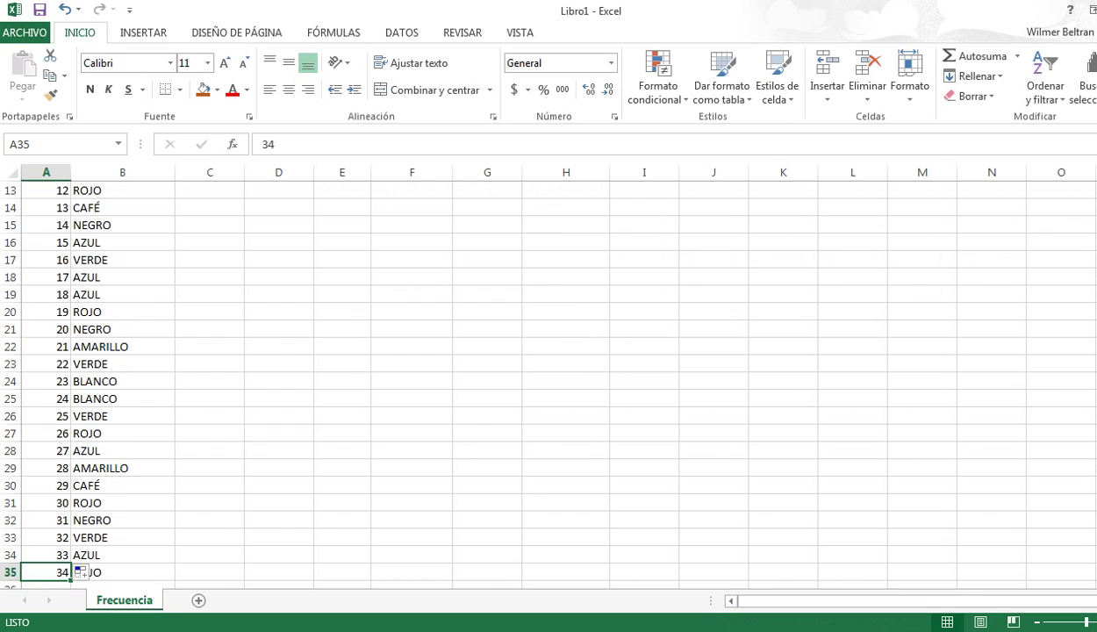
{"action": "key", "text": "ctrl+Up"}
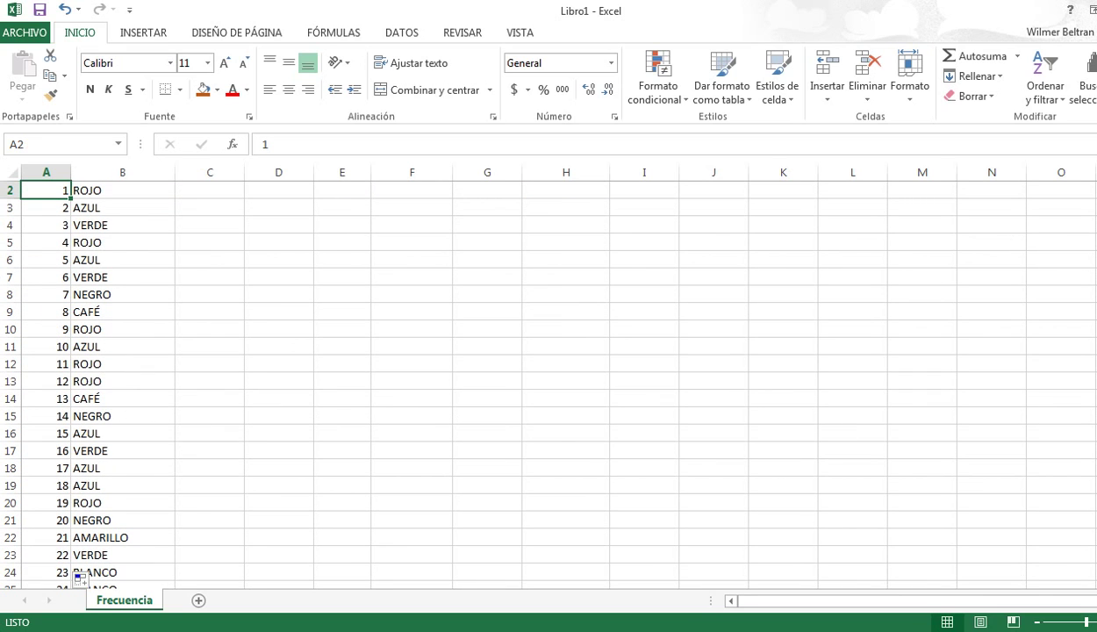
Copy the color list B2:B35 into the DATOS column starting at E2 and widen column E to fit the entries.
{"action": "key", "text": "ctrl+Down"}
{"action": "key", "text": "Right"}
{"action": "key", "text": "ctrl+Up"}
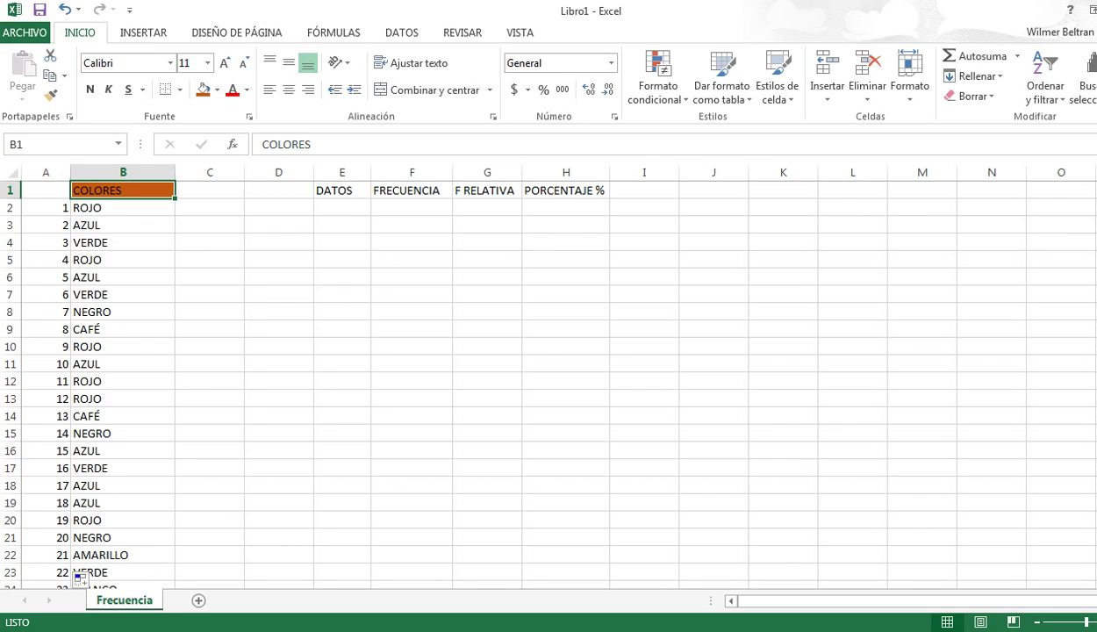
{"action": "key", "text": "Down"}
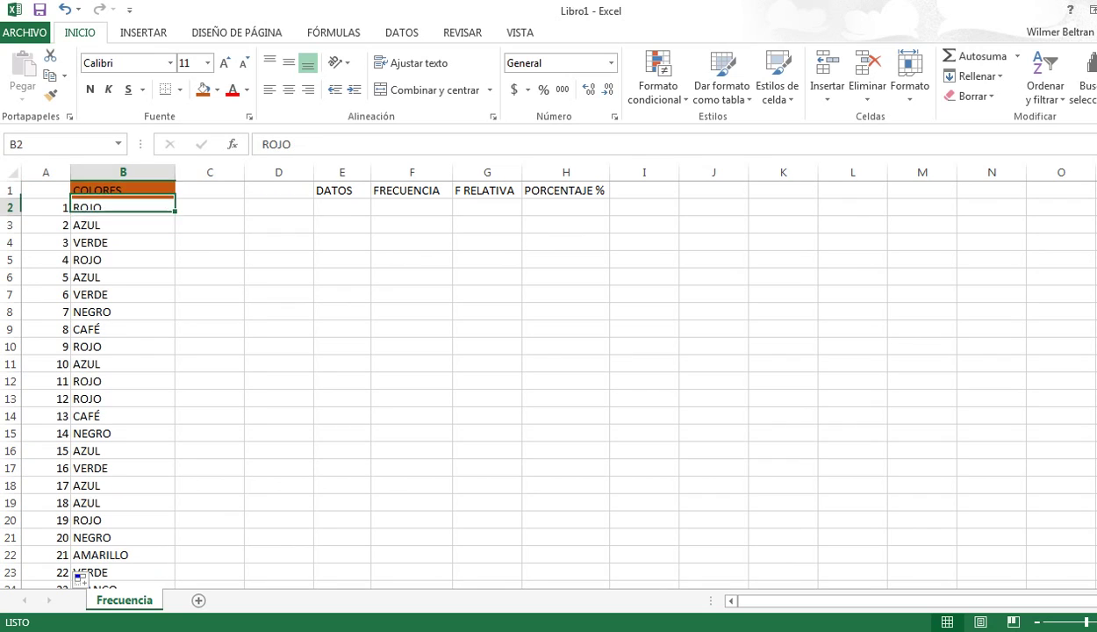
{"action": "key", "text": "ctrl+shift+Down"}
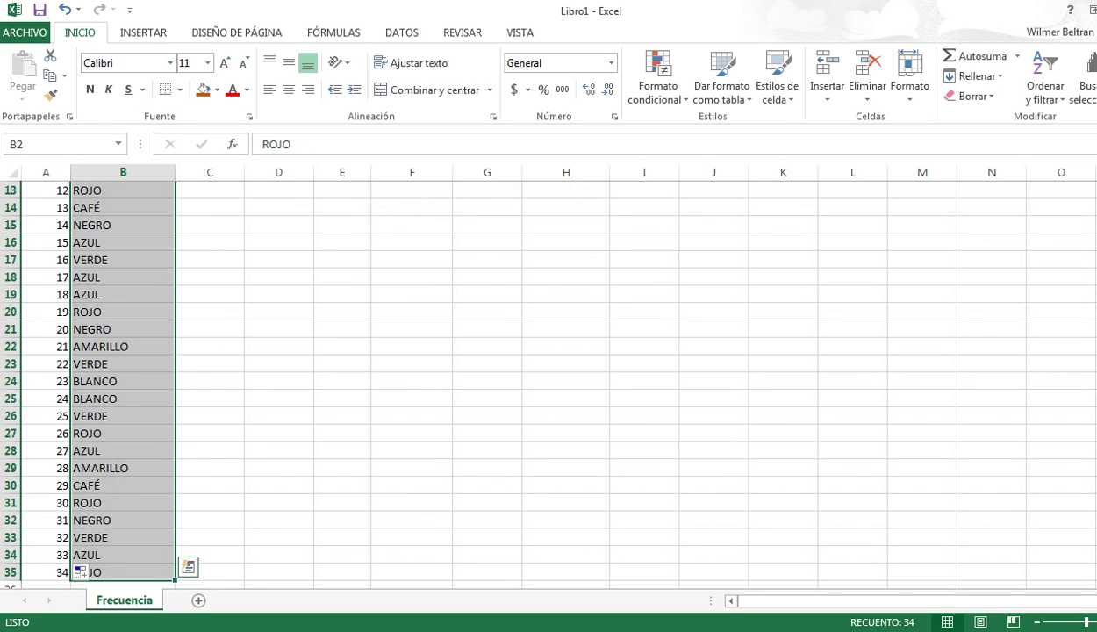
{"action": "key", "text": "ctrl+c"}
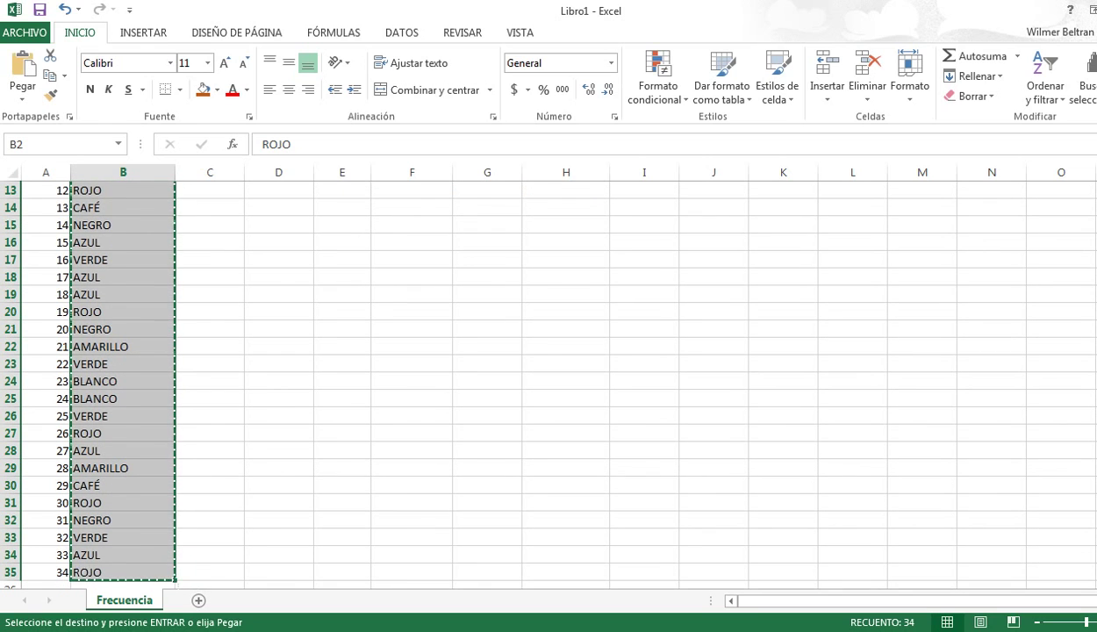
{"action": "scroll", "coordinate": [548, 384], "scroll_direction": "up", "scroll_amount": 4}
{"action": "left_click", "coordinate": [342, 207]}
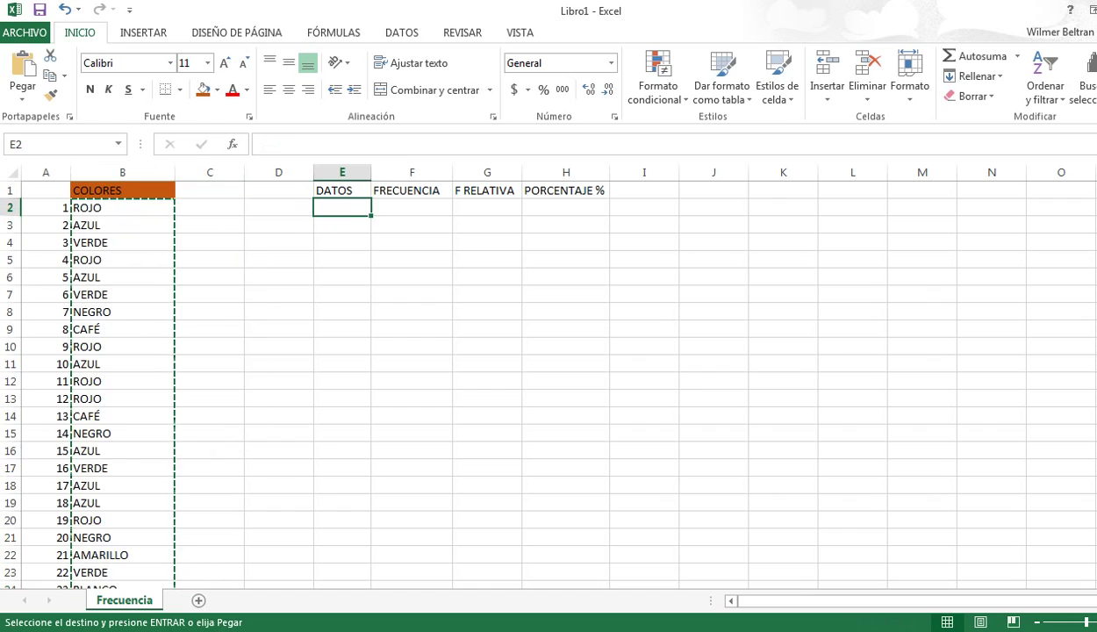
{"action": "right_click", "coordinate": [350, 207]}
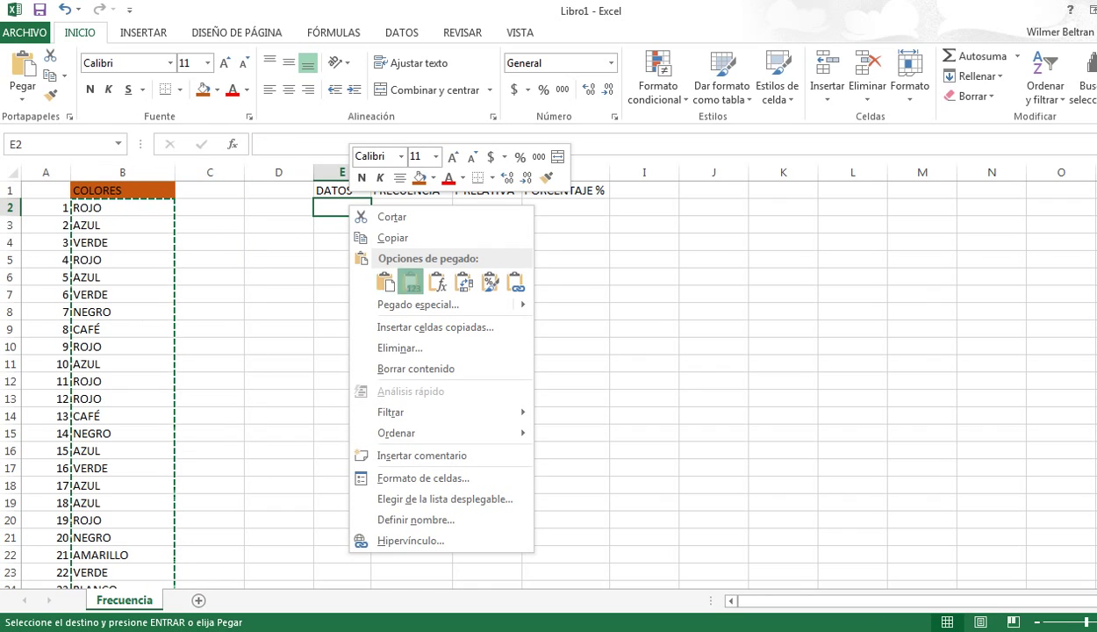
{"action": "left_click", "coordinate": [384, 281]}
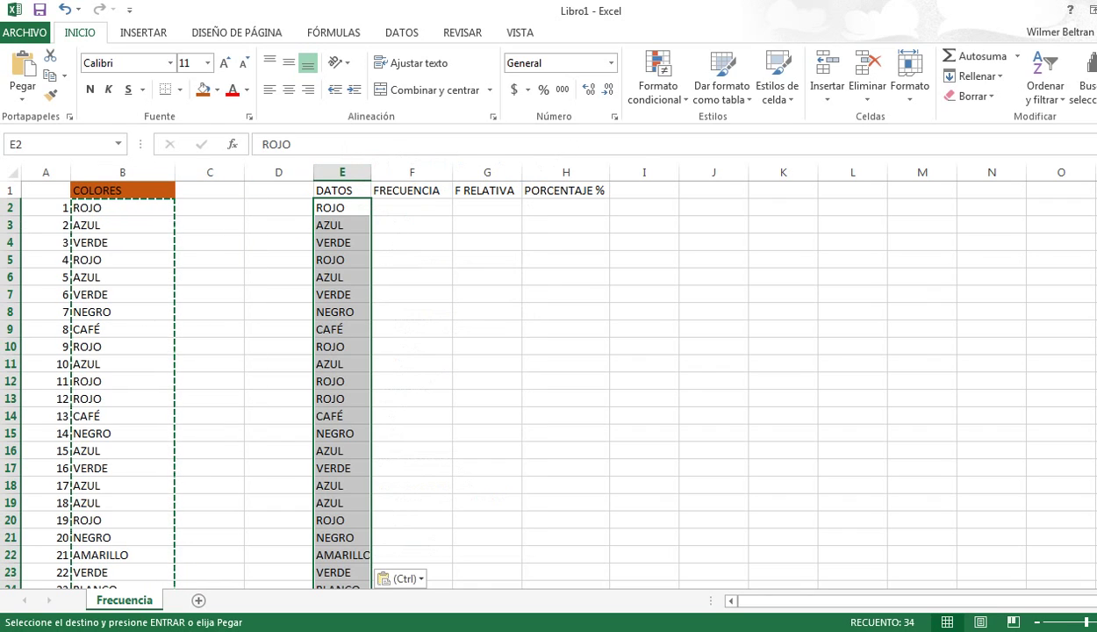
{"action": "left_click_drag", "start_coordinate": [371, 172], "coordinate": [392, 172]}
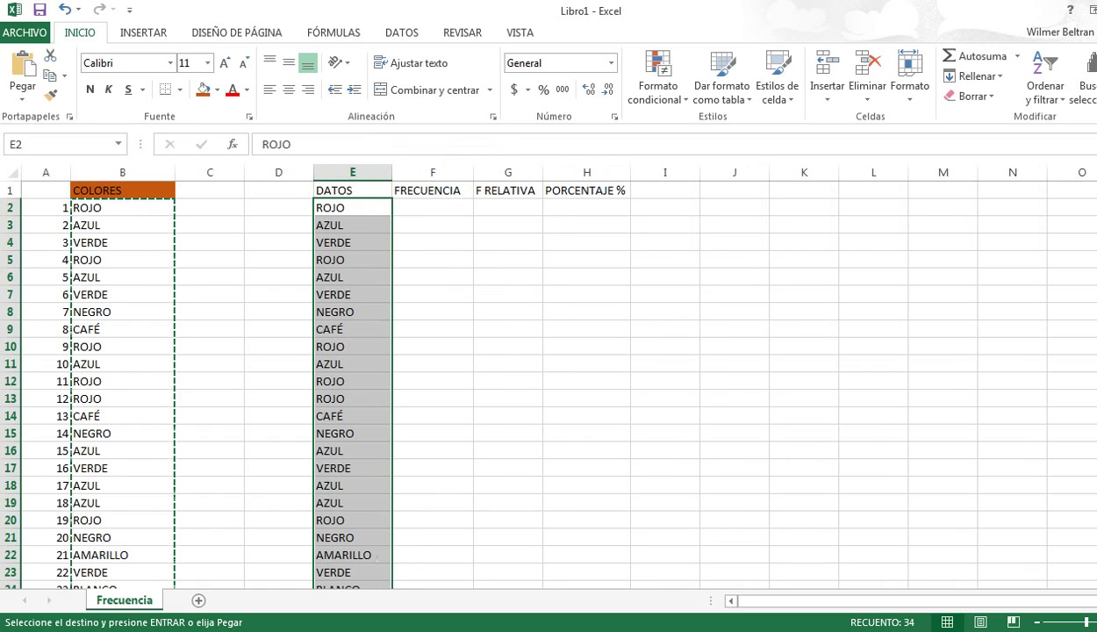
{"action": "left_click", "coordinate": [353, 172]}
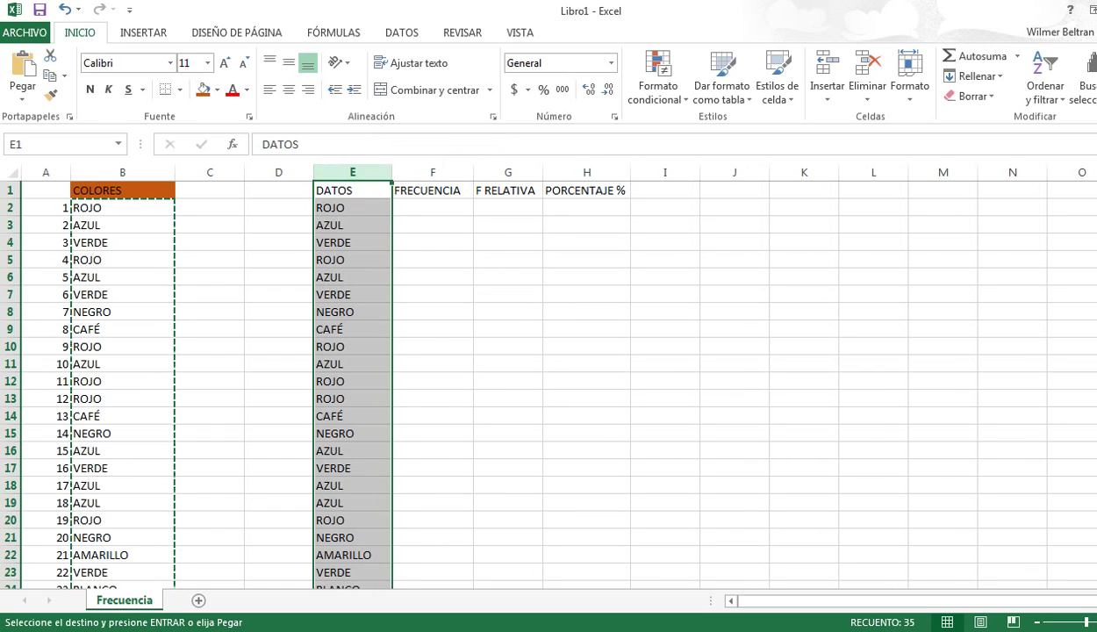
{"action": "left_click", "coordinate": [433, 242]}
{"action": "left_click_drag", "start_coordinate": [351, 190], "coordinate": [614, 349]}
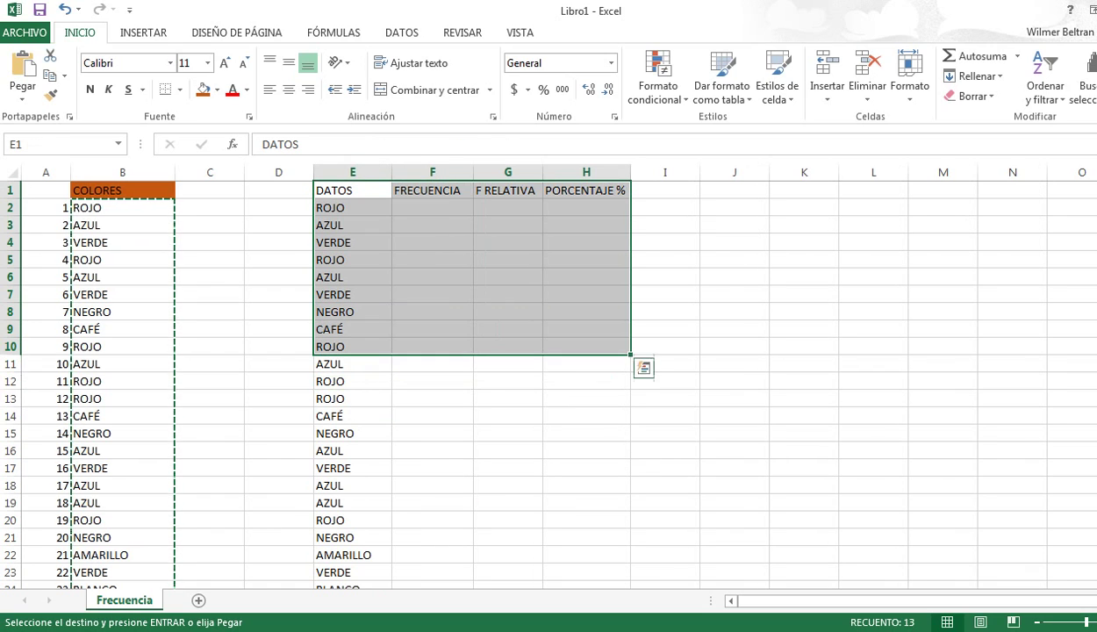
Remove the duplicates from the DATOS column, using the expanded selection with only Columna E checked for comparison.
{"action": "left_click", "coordinate": [353, 172]}
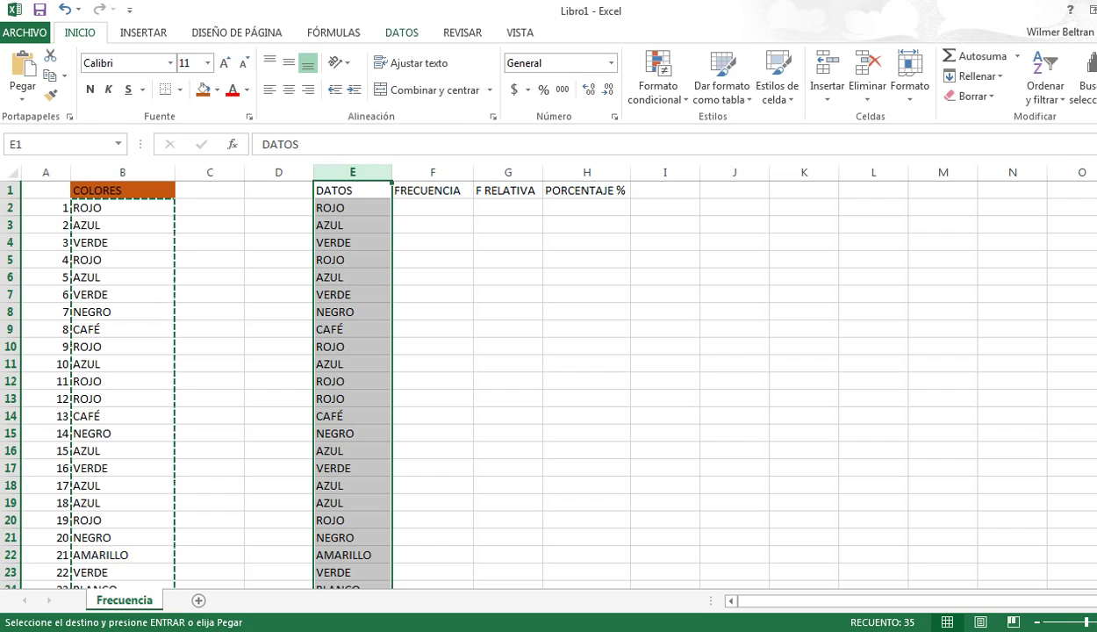
{"action": "left_click", "coordinate": [402, 32]}
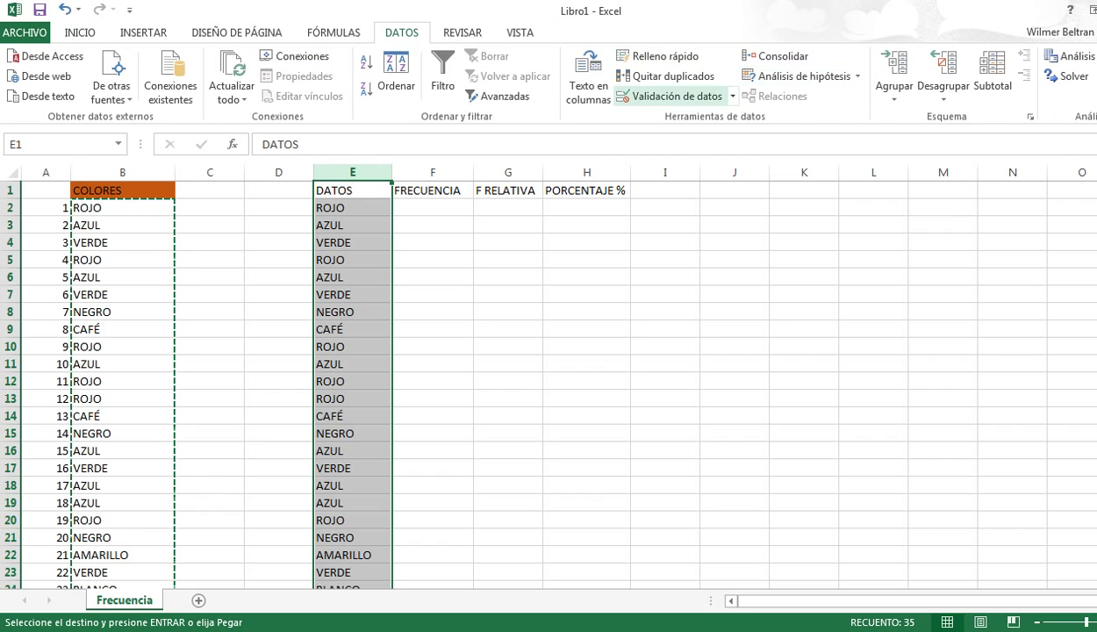
{"action": "left_click", "coordinate": [667, 75]}
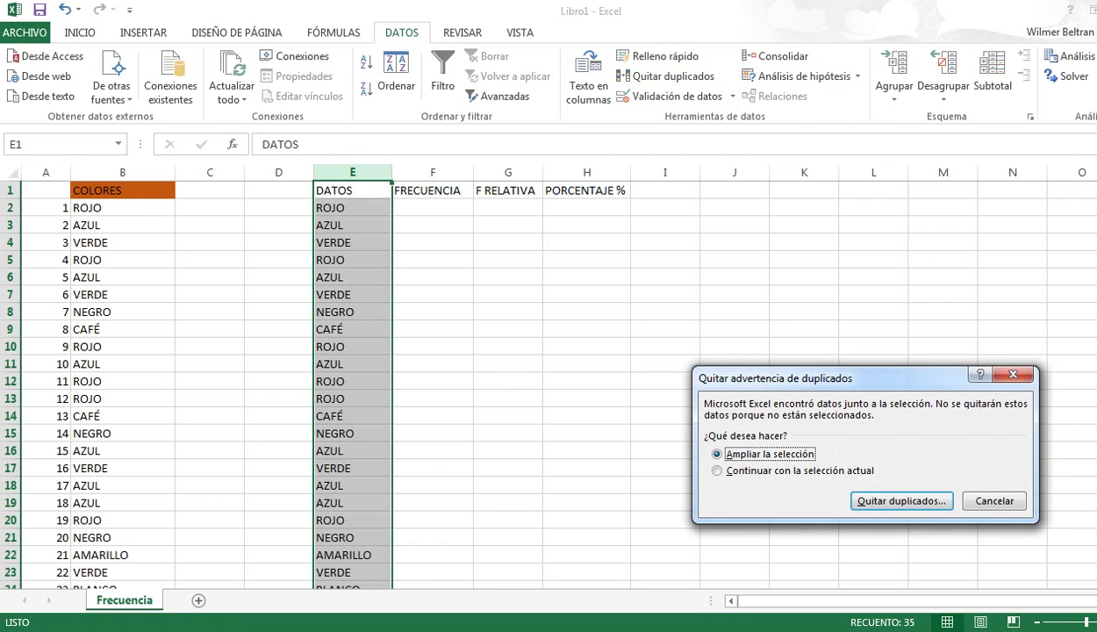
{"action": "left_click", "coordinate": [1013, 375]}
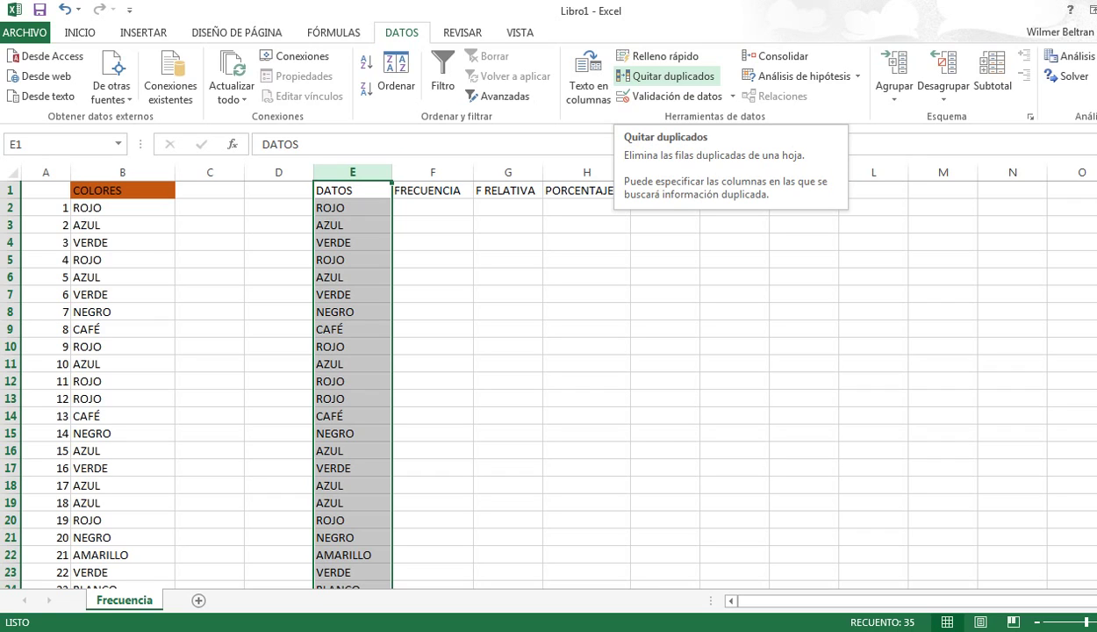
{"action": "left_click", "coordinate": [668, 76]}
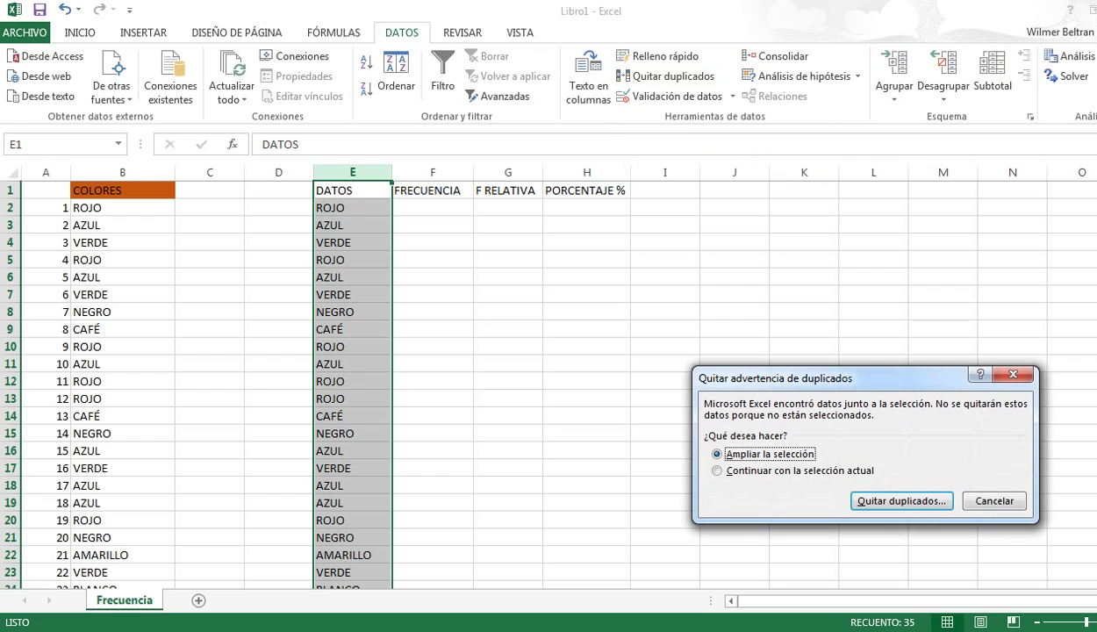
{"action": "left_click_drag", "start_coordinate": [843, 379], "coordinate": [810, 227]}
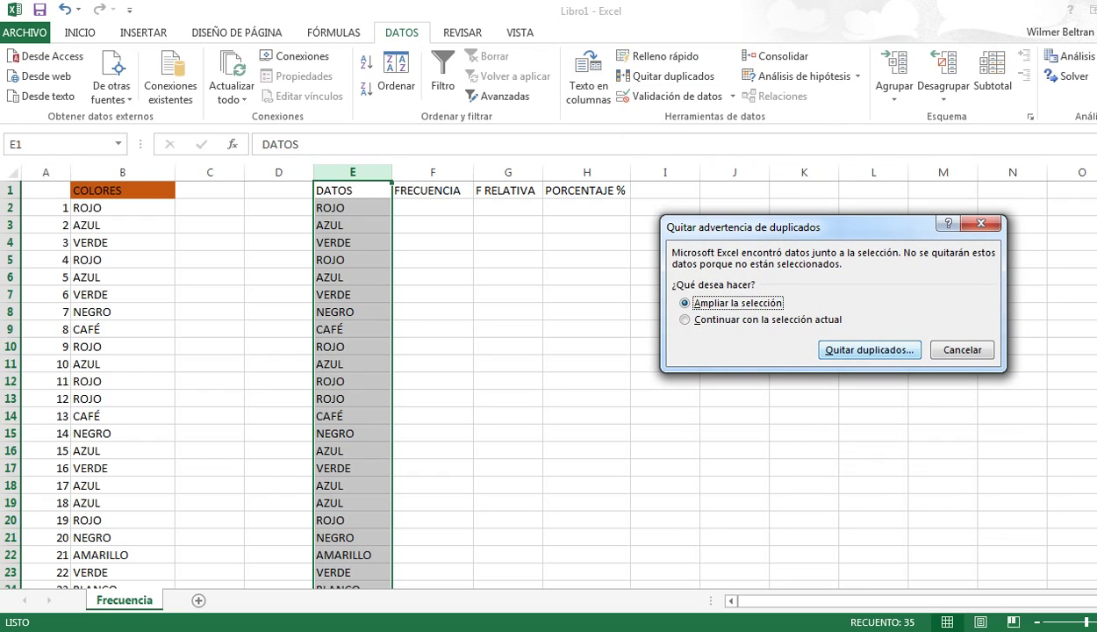
{"action": "left_click", "coordinate": [870, 350]}
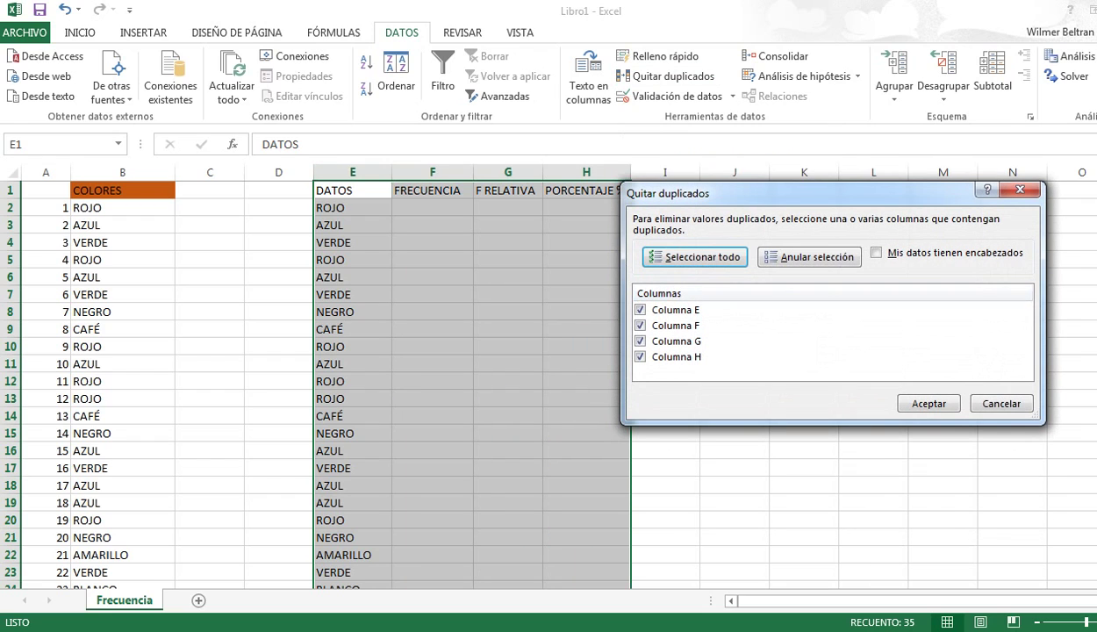
{"action": "left_click", "coordinate": [810, 256]}
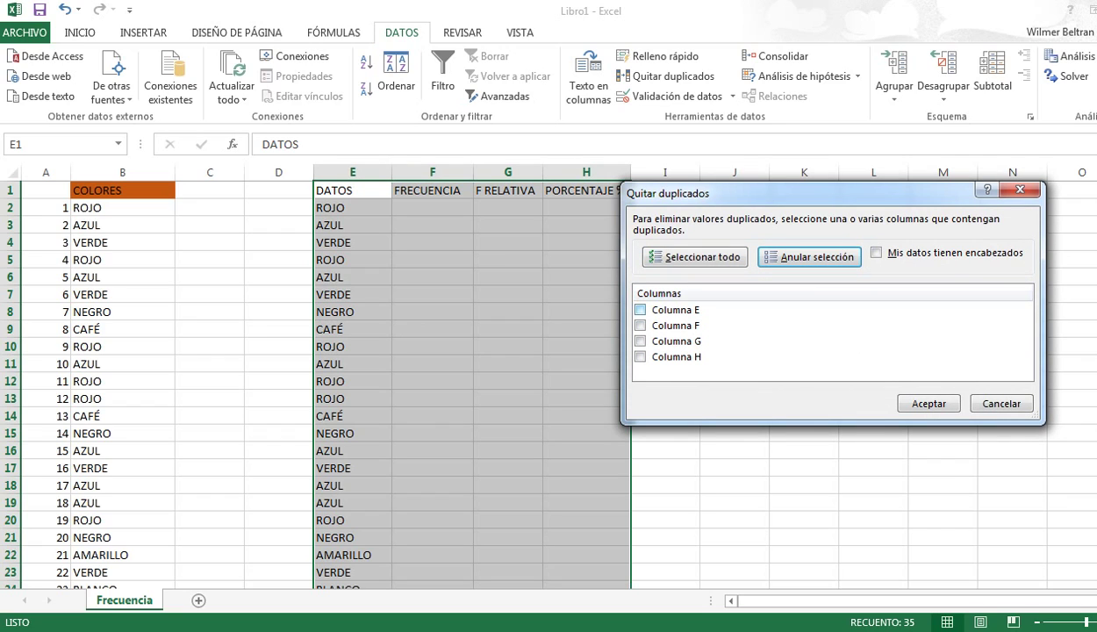
{"action": "left_click", "coordinate": [641, 310]}
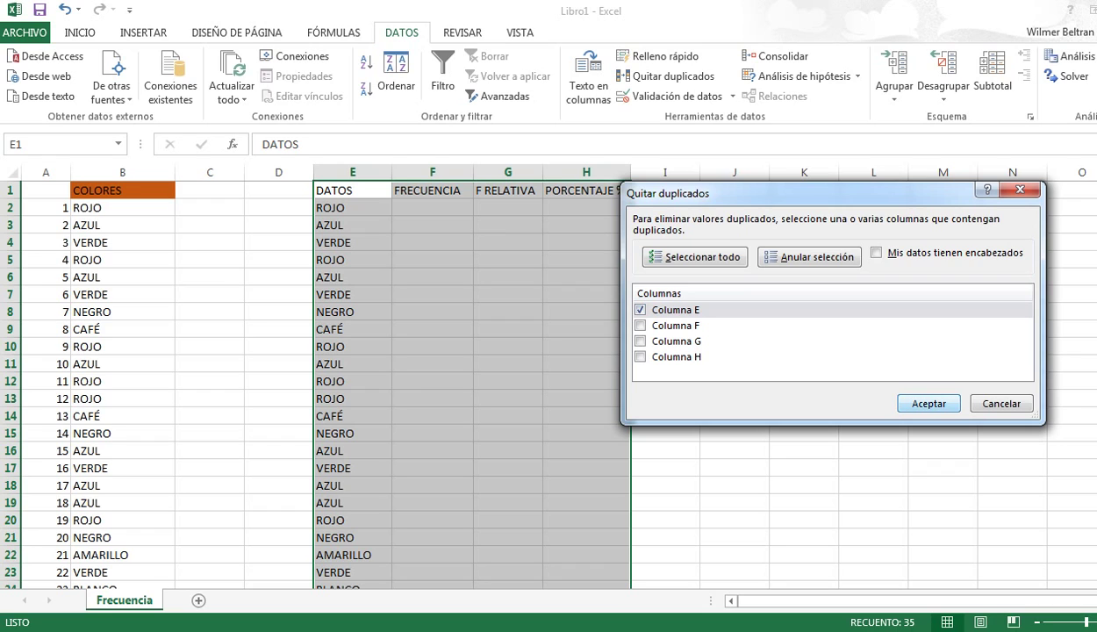
{"action": "left_click", "coordinate": [929, 403]}
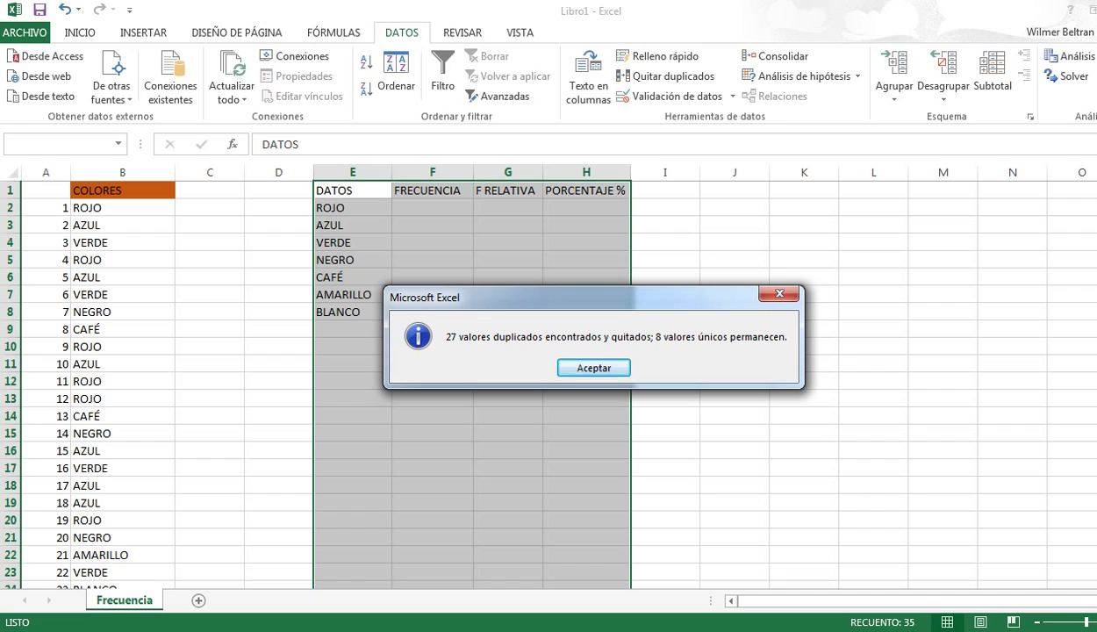
{"action": "key", "text": "Return"}
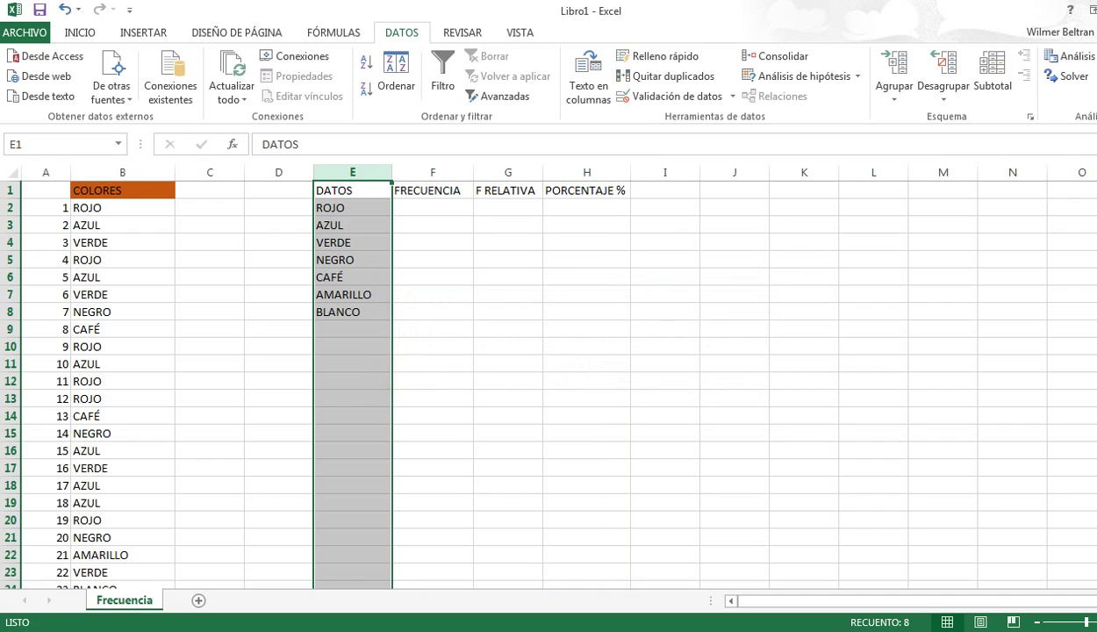
{"action": "left_click", "coordinate": [432, 260]}
{"action": "left_click_drag", "start_coordinate": [352, 208], "coordinate": [352, 312]}
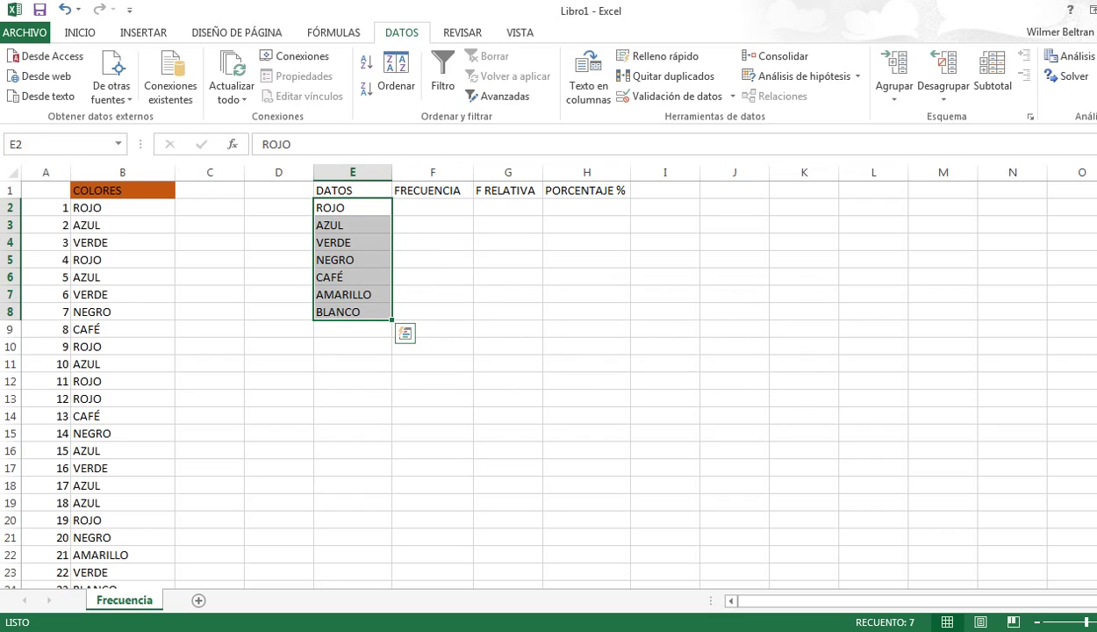
Count the ROJO occurrences in F2 with the formula =CONTAR.SI($B$2:$B$35;E2), keeping the color range absolute.
{"action": "left_click", "coordinate": [433, 208]}
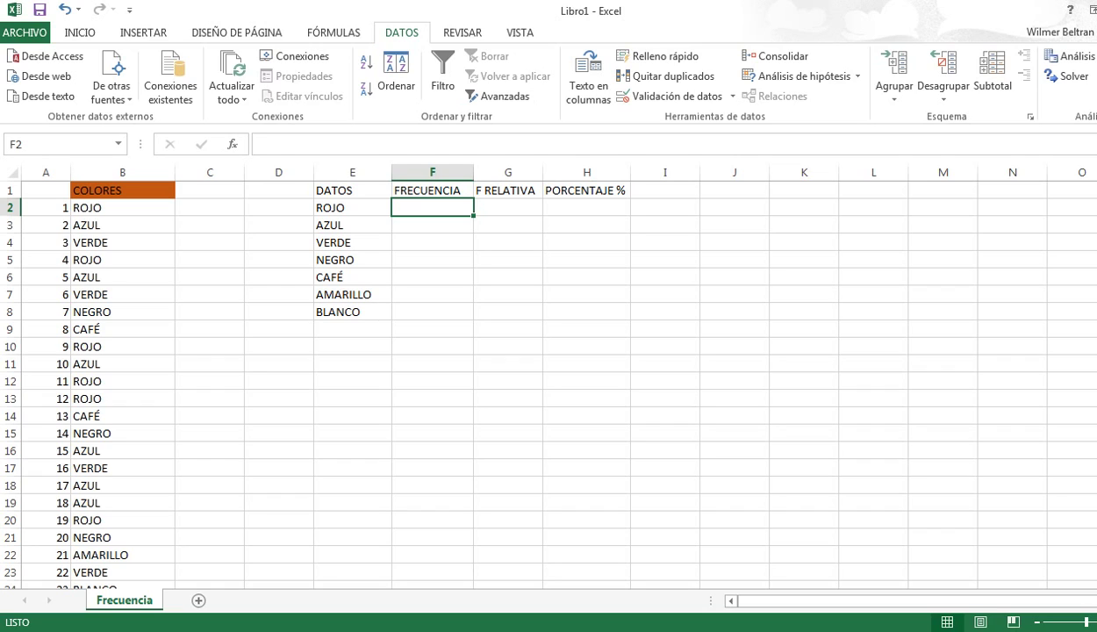
{"action": "type", "text": "="}
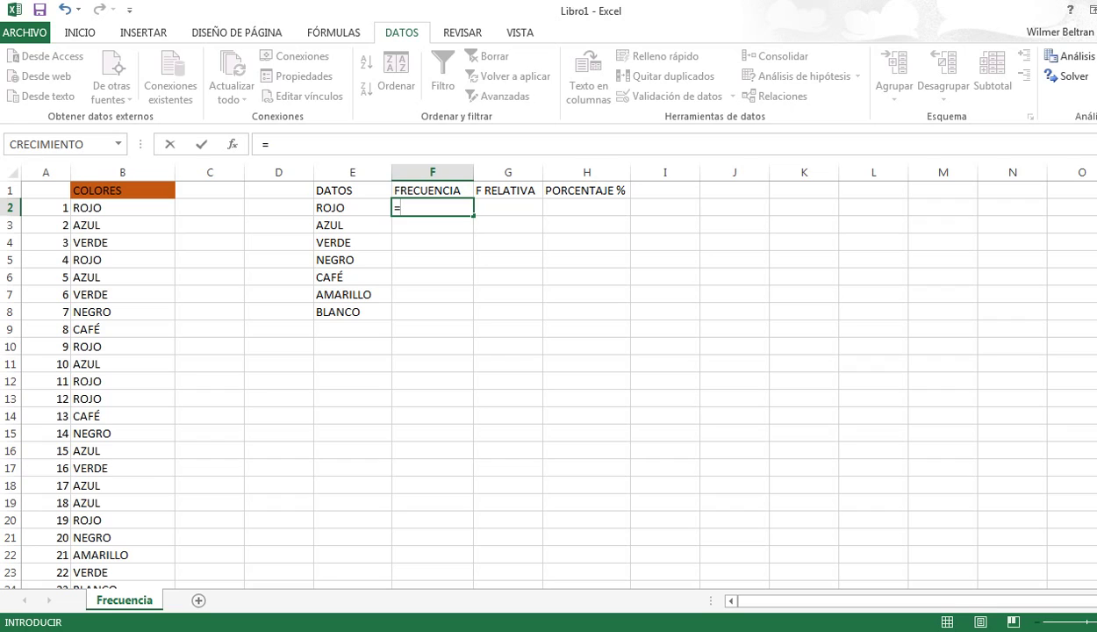
{"action": "type", "text": "C"}
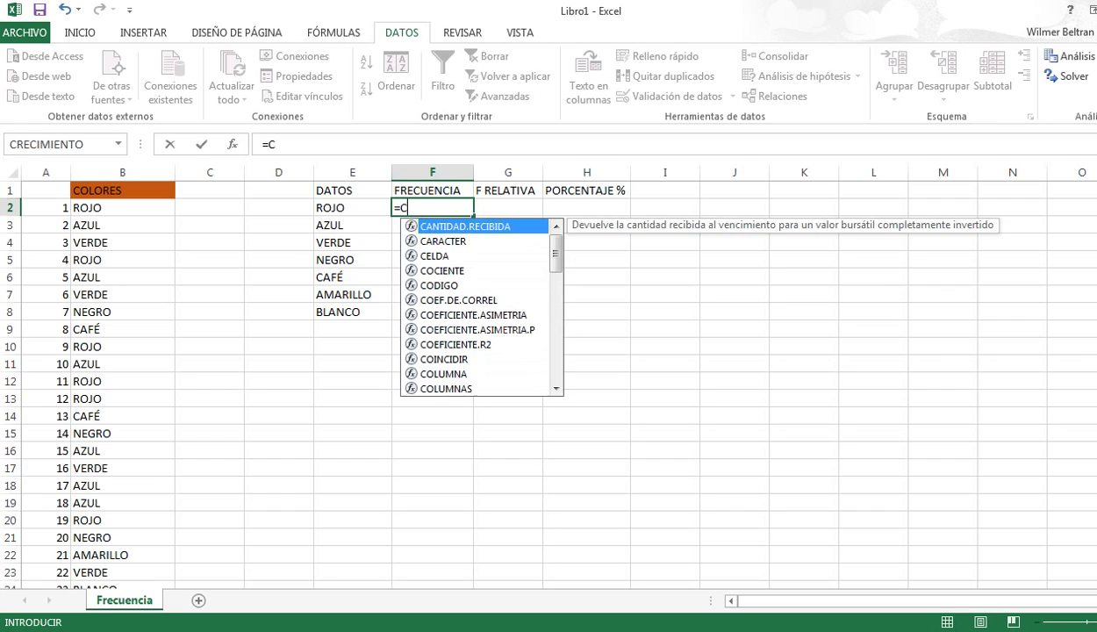
{"action": "type", "text": "ONTAR"}
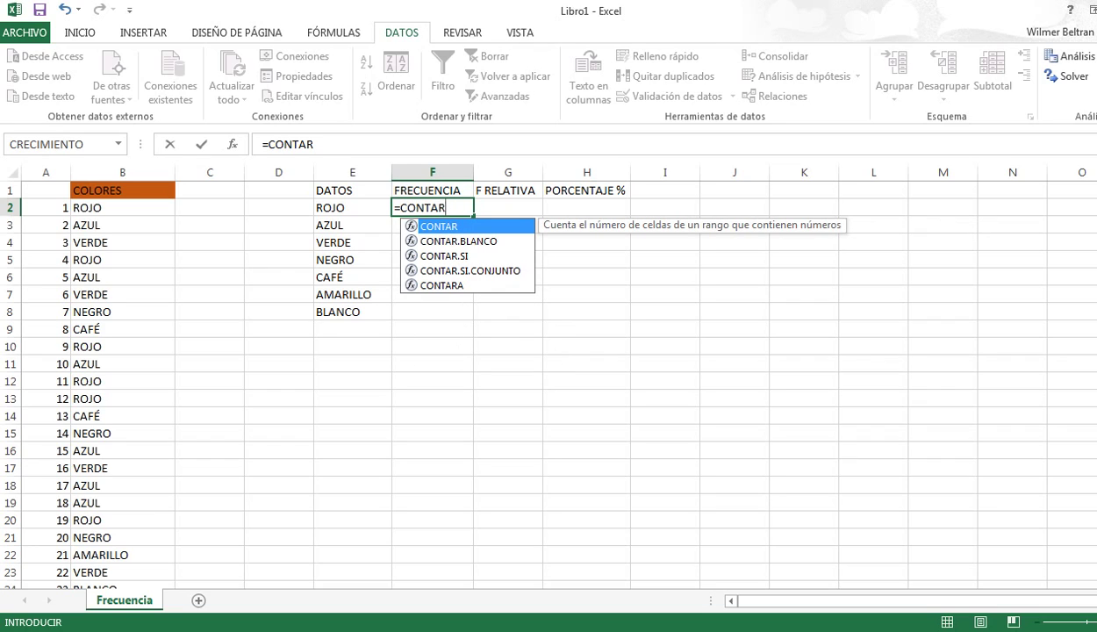
{"action": "key", "text": "Down"}
{"action": "key", "text": "Down"}
{"action": "key", "text": "Tab"}
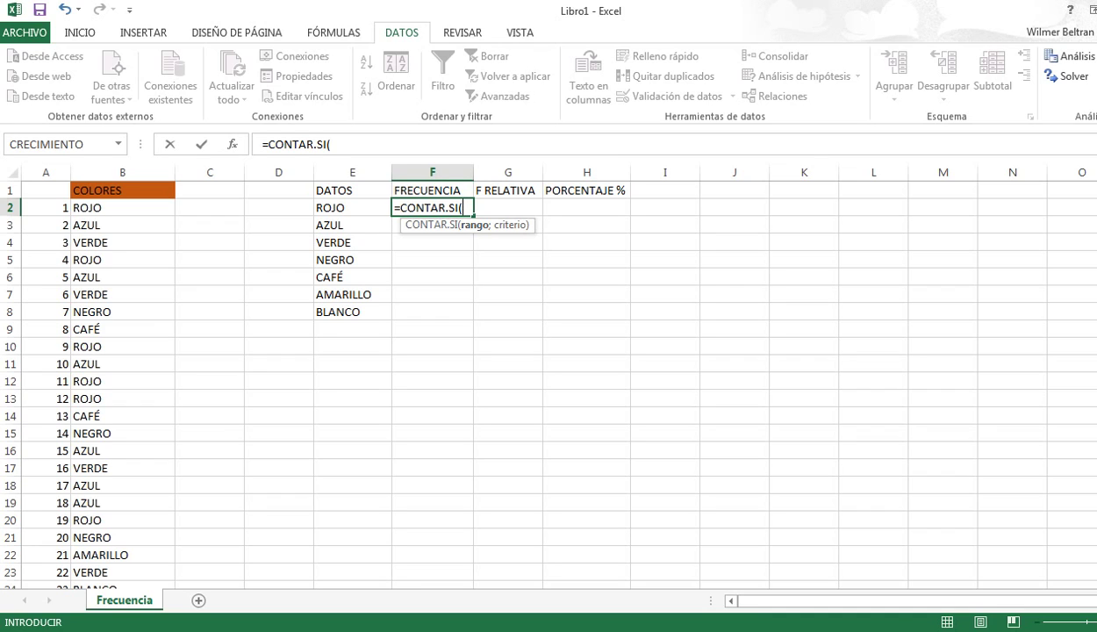
{"action": "left_click", "coordinate": [122, 208]}
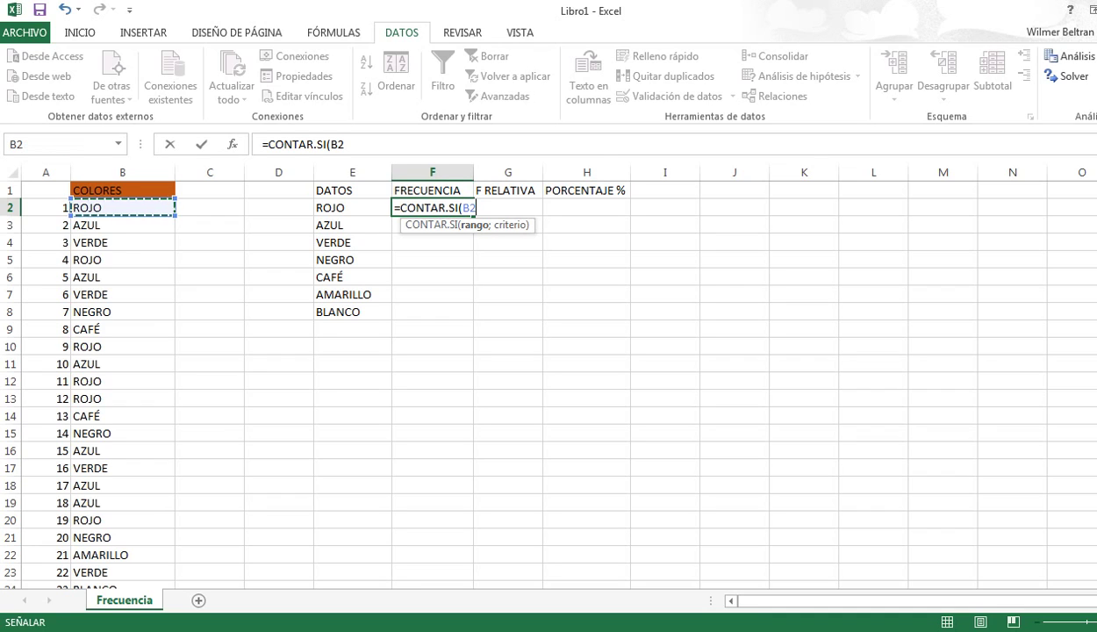
{"action": "left_click_drag", "start_coordinate": [122, 208], "coordinate": [198, 588]}
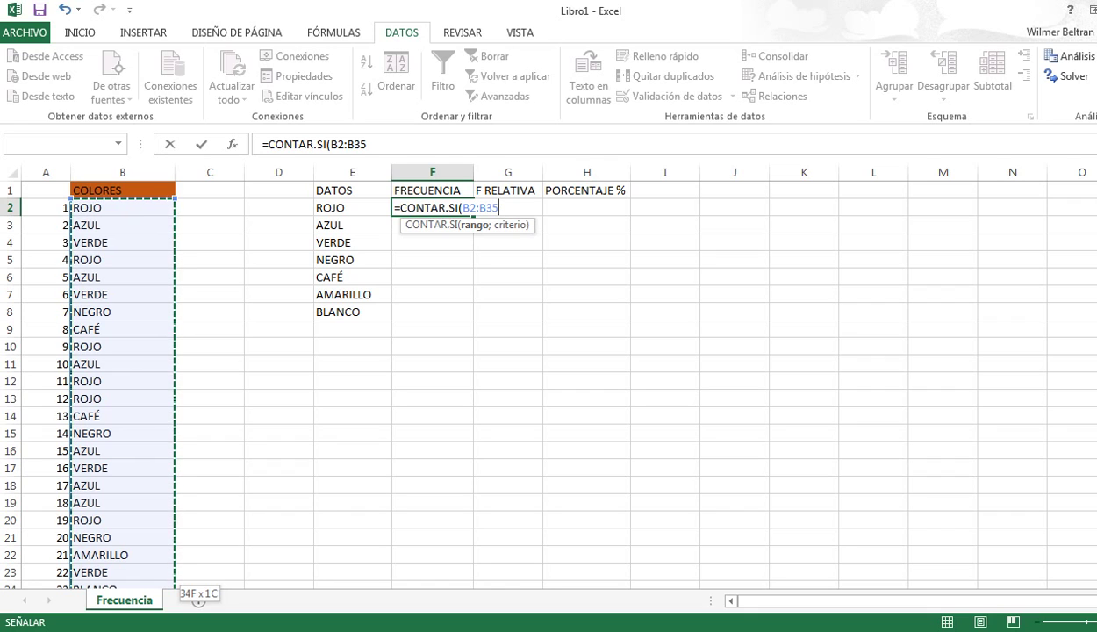
{"action": "key", "text": "F4"}
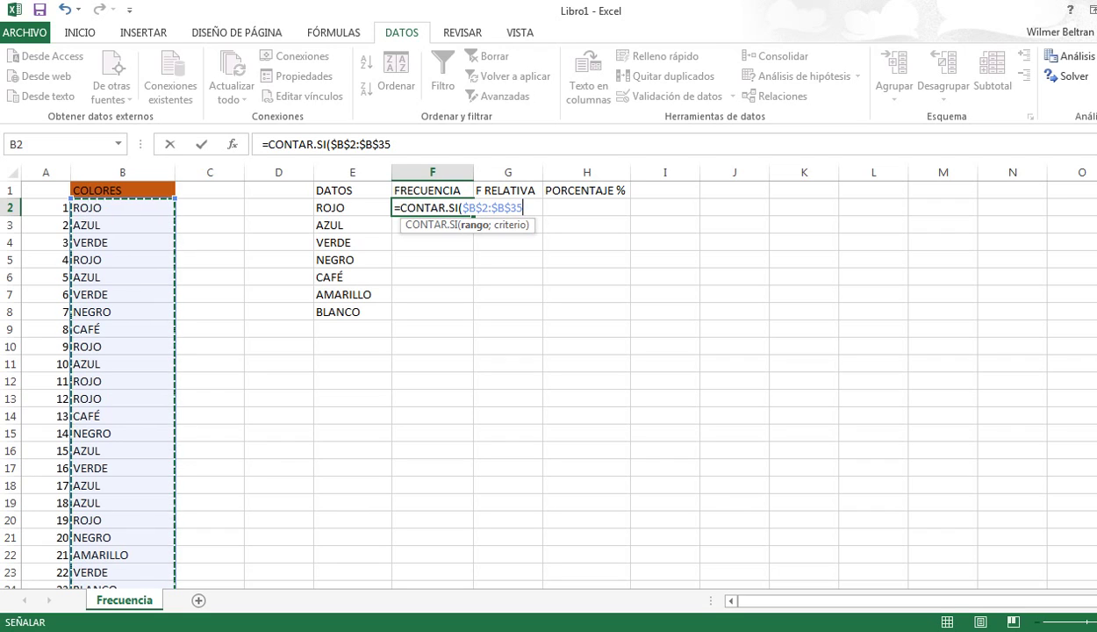
{"action": "type", "text": ";"}
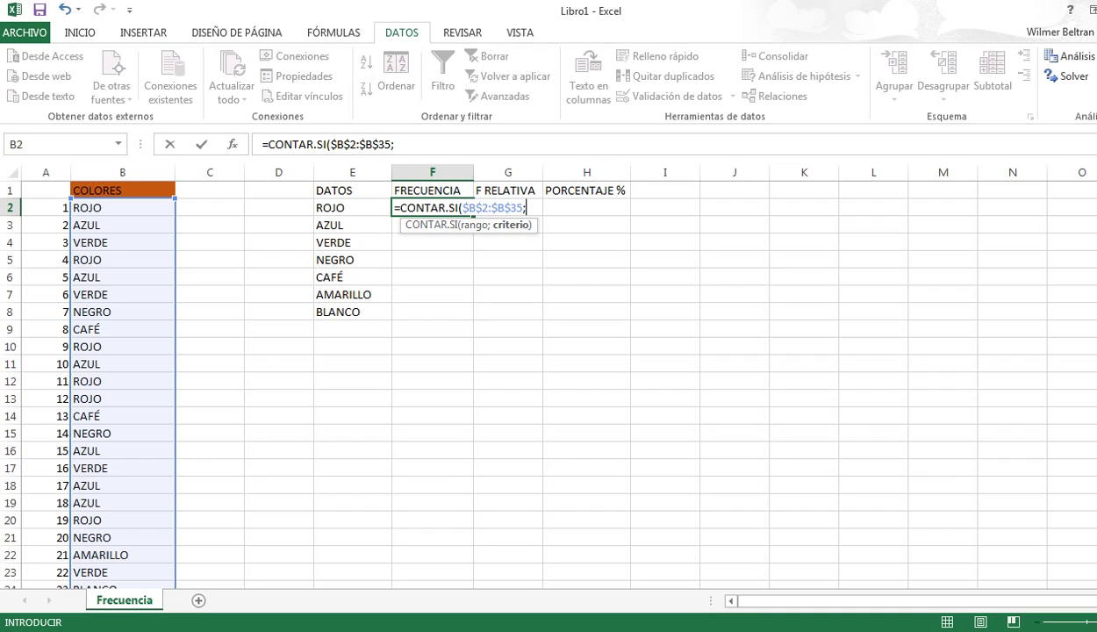
{"action": "left_click", "coordinate": [351, 208]}
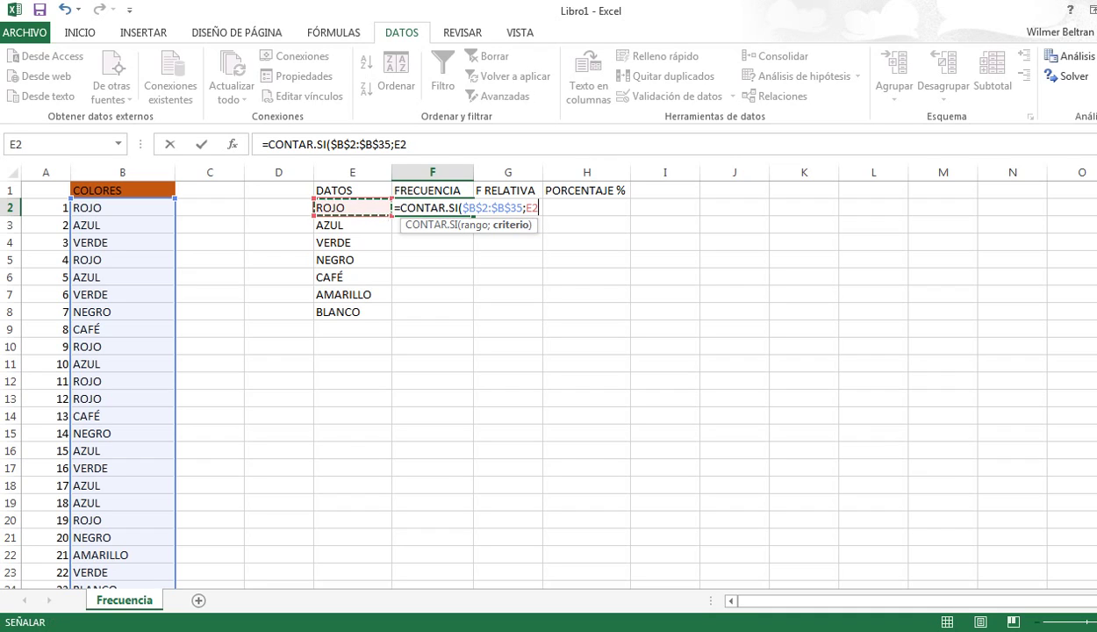
{"action": "type", "text": ")"}
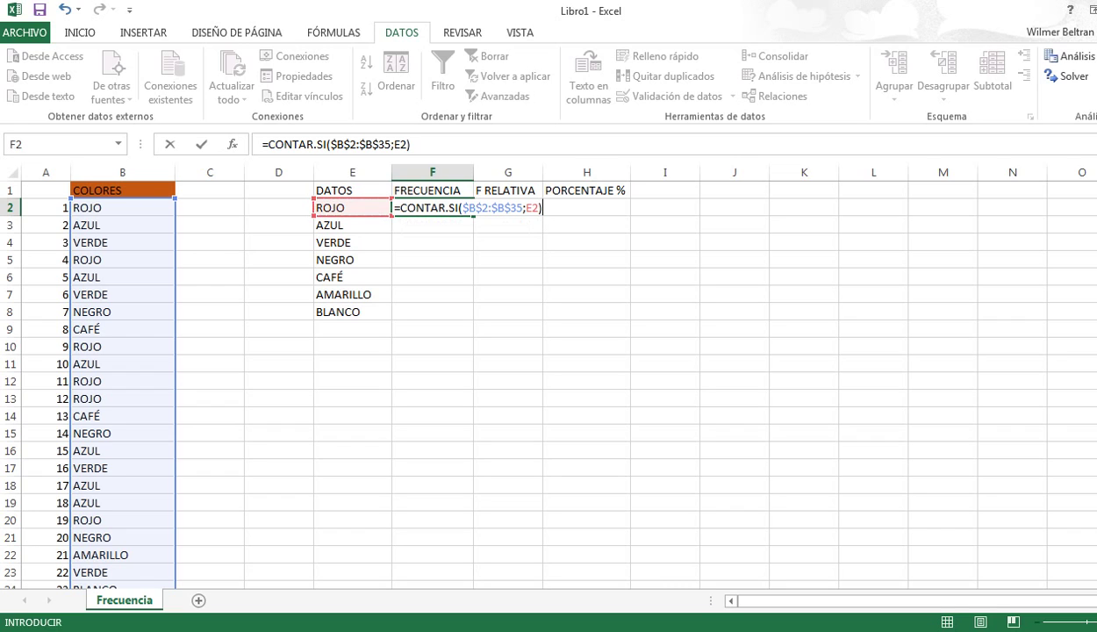
{"action": "key", "text": "Return"}
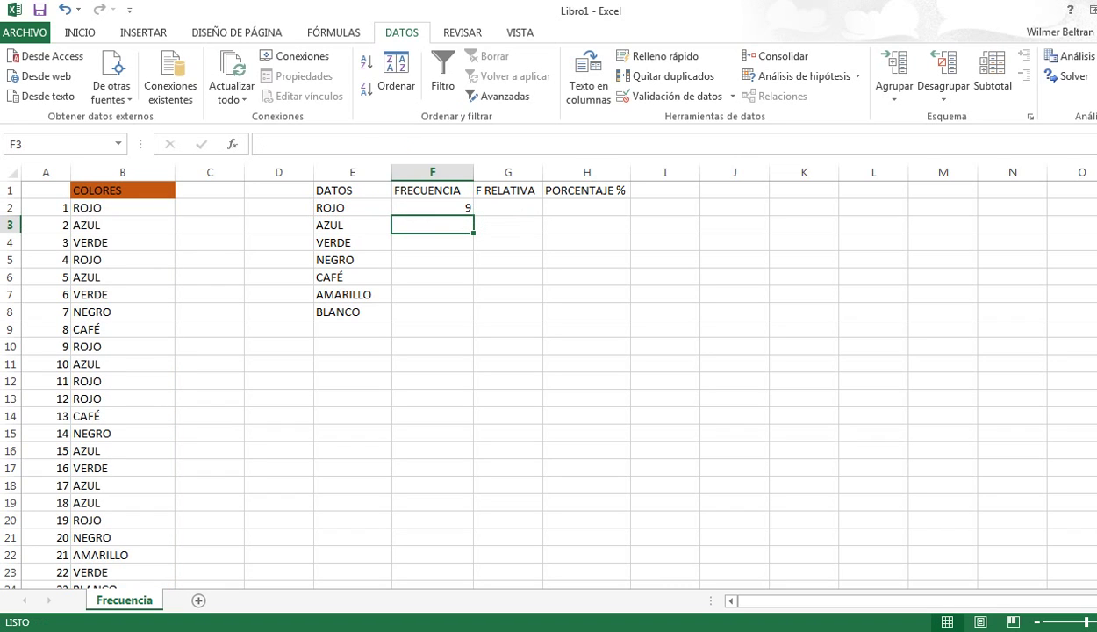
Review the range and criterion references in the F2 formula and fill it down the FRECUENCIA column to F8.
{"action": "left_click", "coordinate": [432, 208]}
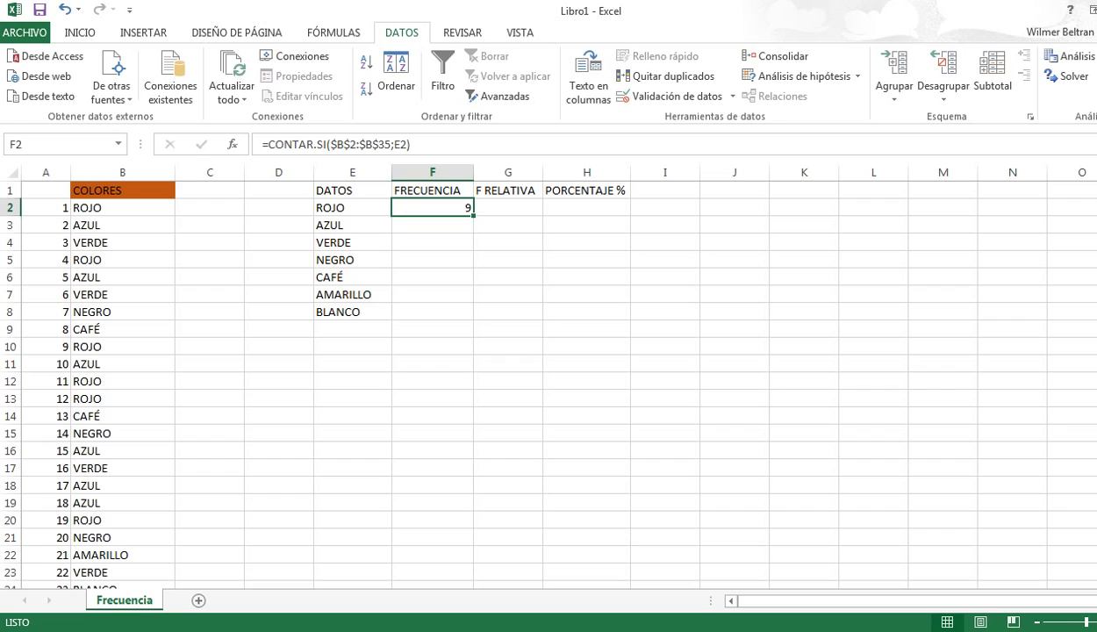
{"action": "key", "text": "F2"}
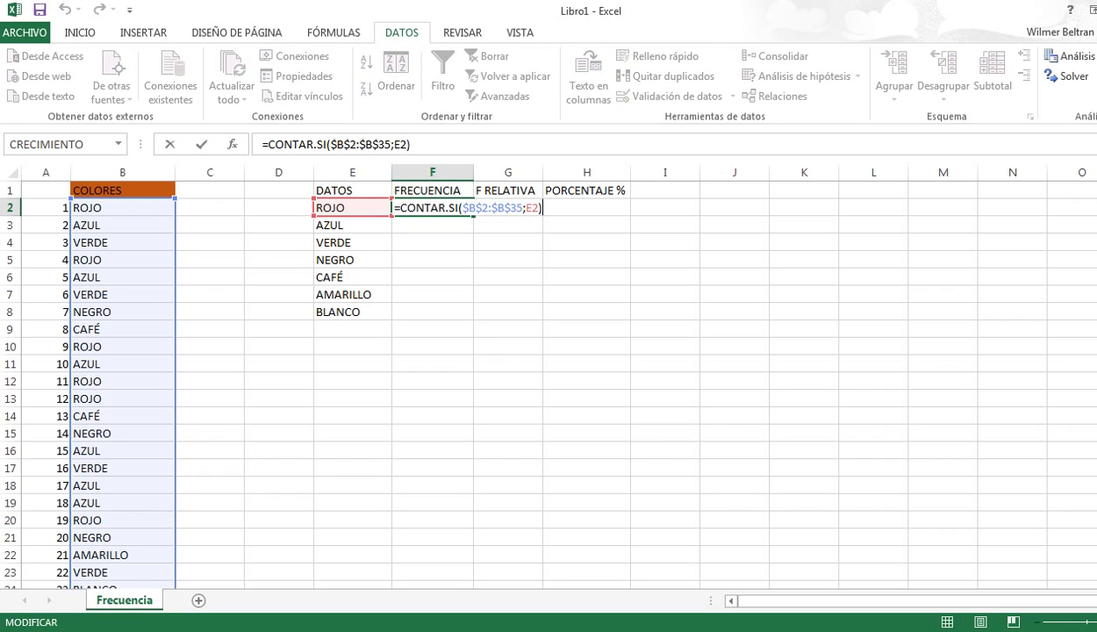
{"action": "left_click", "coordinate": [462, 208]}
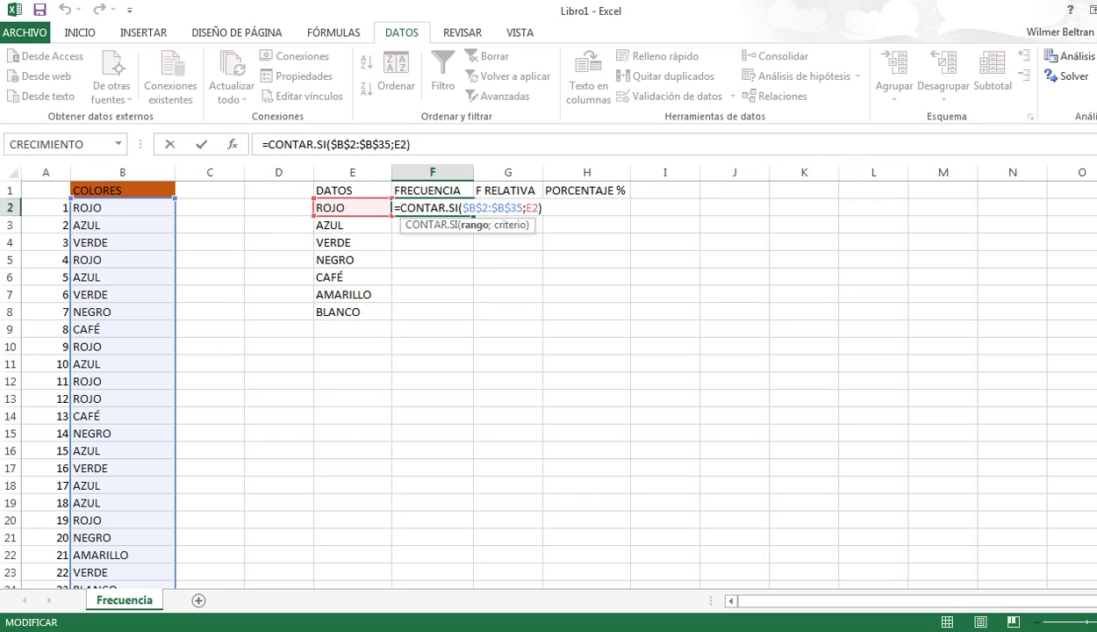
{"action": "left_click", "coordinate": [538, 208]}
{"action": "key", "text": "Return"}
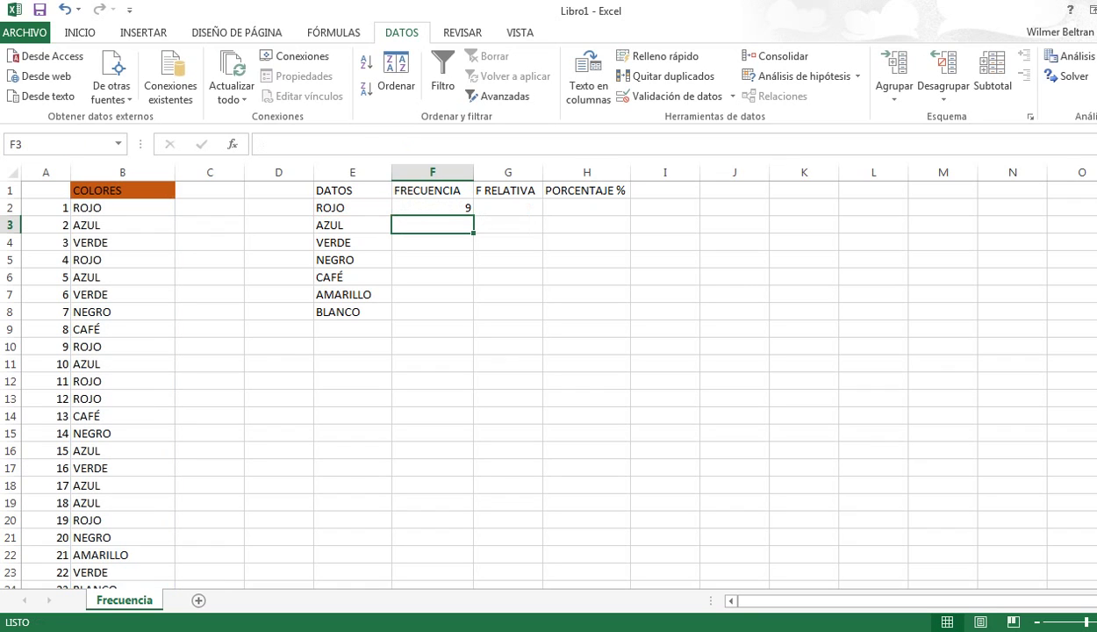
{"action": "left_click", "coordinate": [433, 208]}
{"action": "left_click_drag", "start_coordinate": [473, 215], "coordinate": [481, 317]}
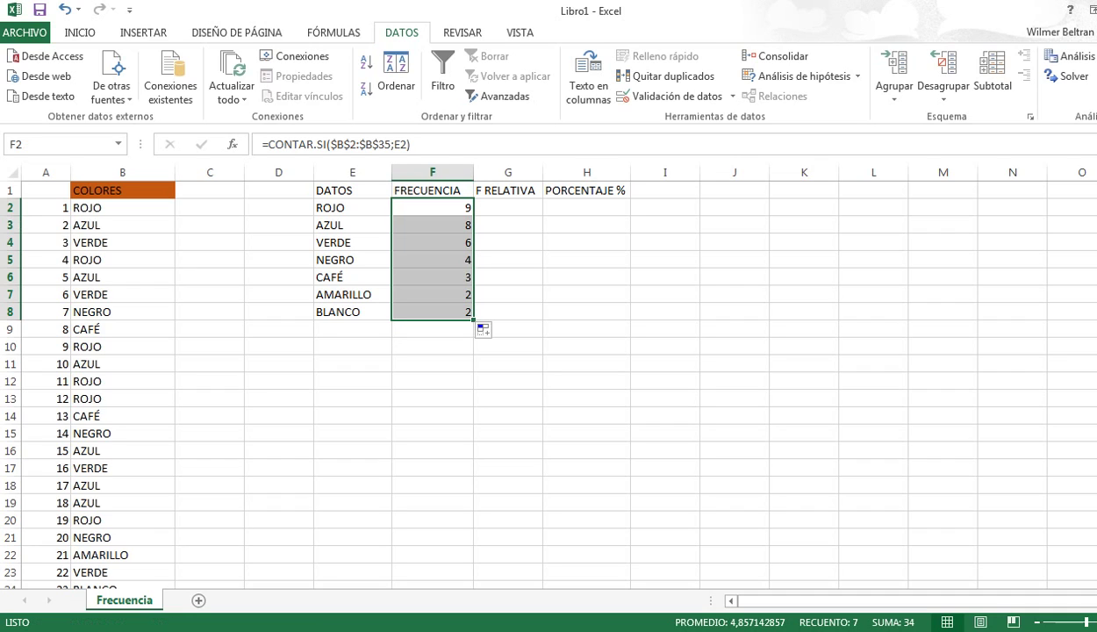
Total the FRECUENCIA column in F9 with the AutoSum formula =SUMA(F2:F8).
{"action": "left_click", "coordinate": [433, 330]}
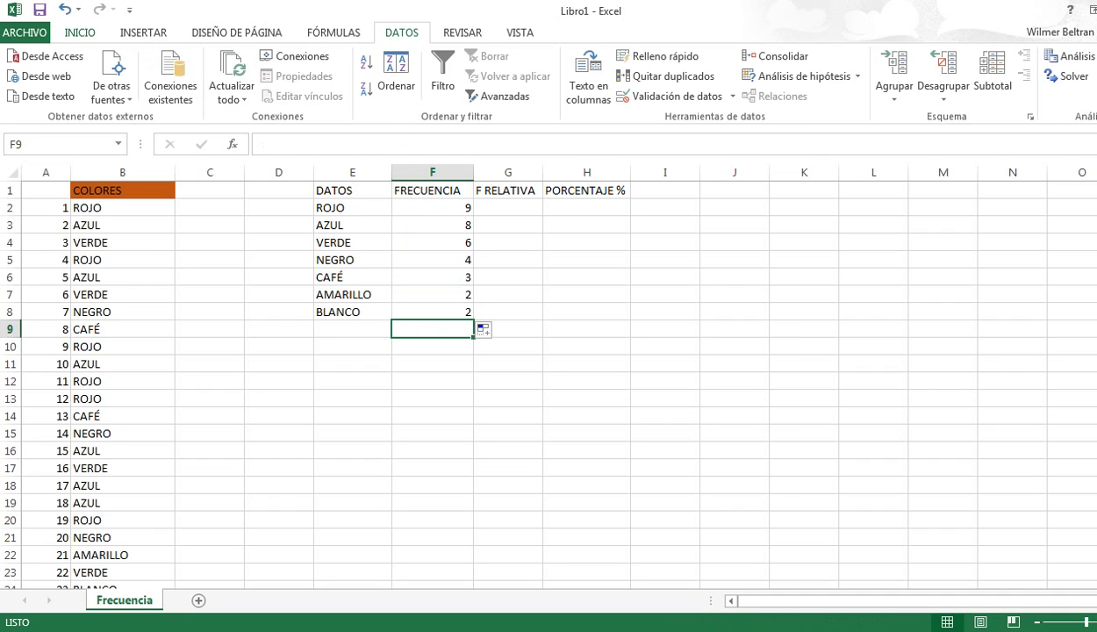
{"action": "left_click", "coordinate": [80, 32]}
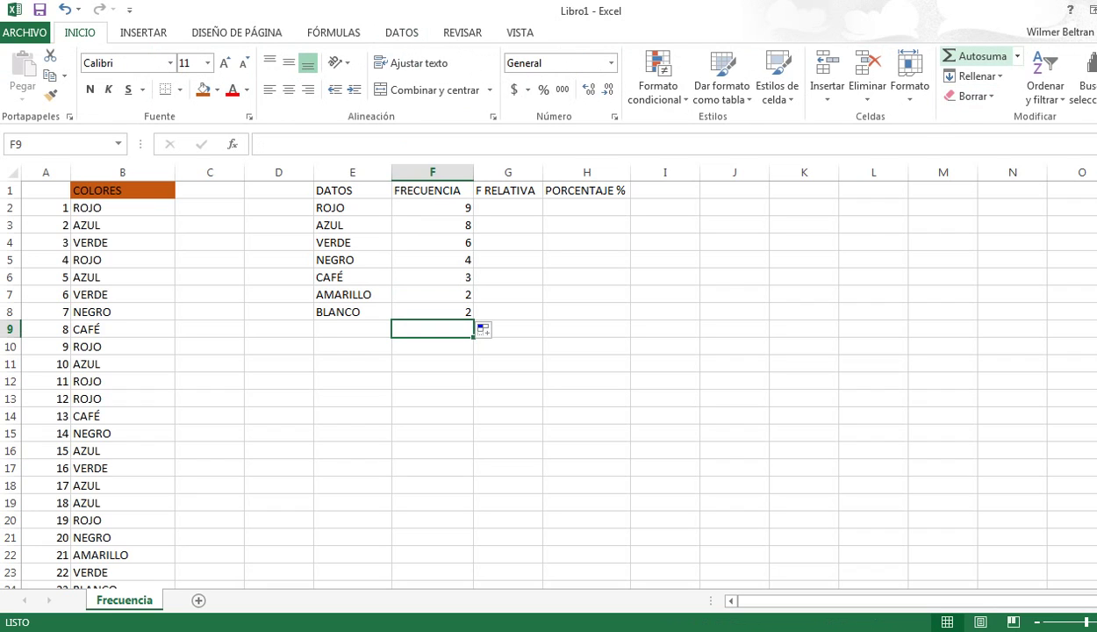
{"action": "left_click", "coordinate": [976, 55]}
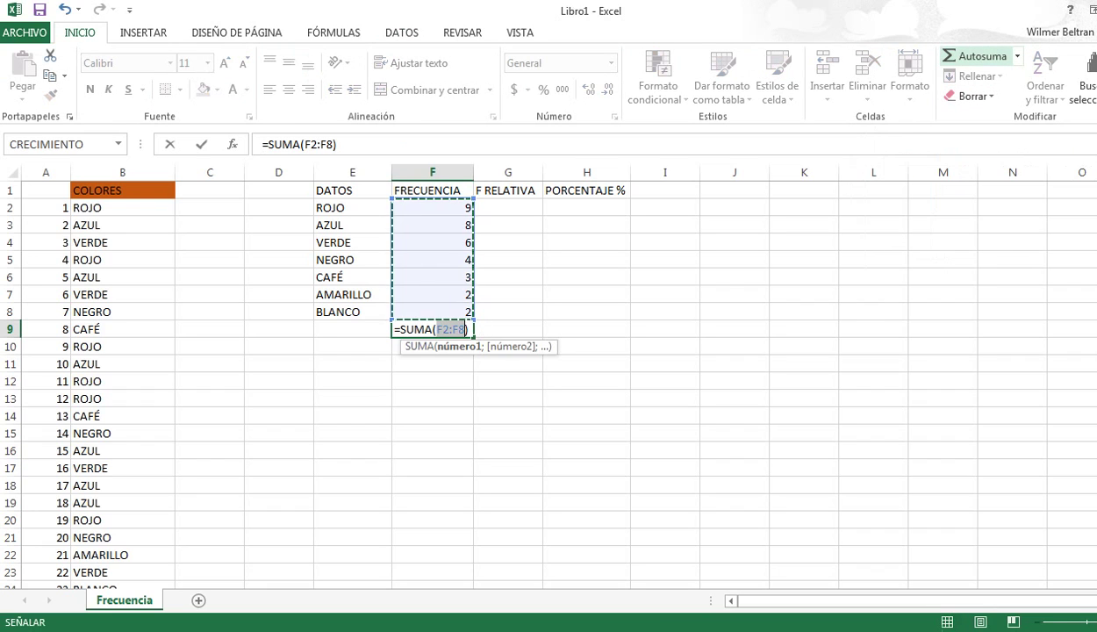
{"action": "key", "text": "Return"}
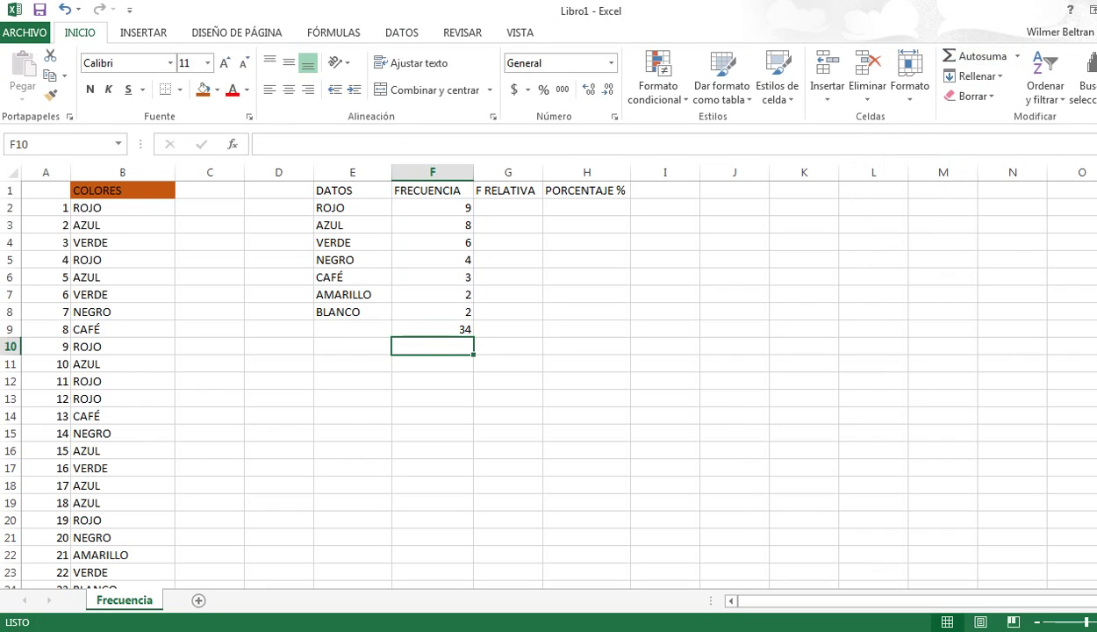
{"action": "left_click", "coordinate": [353, 330]}
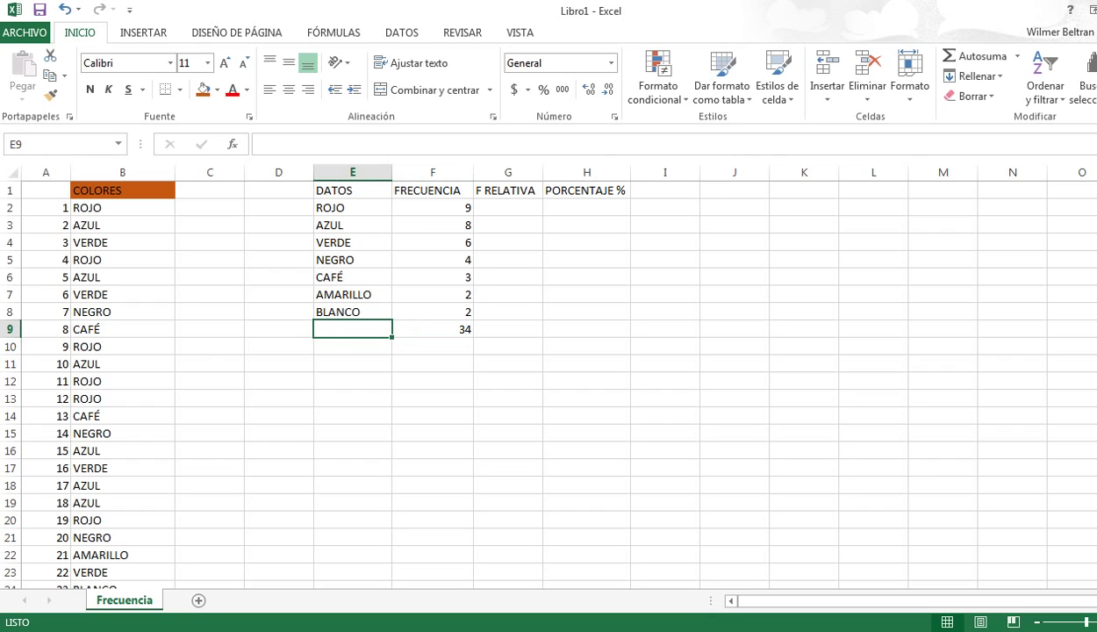
Calculate the F RELATIVA column by entering =F2/34 in G2 and filling it down to G8, formatted with the thousands style.
{"action": "left_click", "coordinate": [508, 208]}
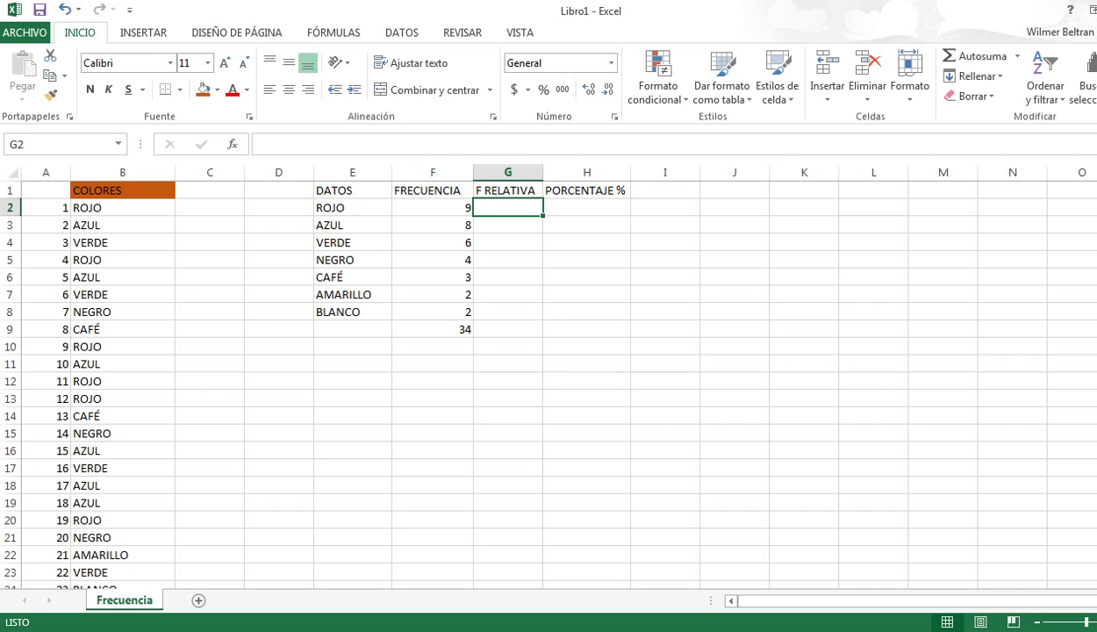
{"action": "type", "text": "="}
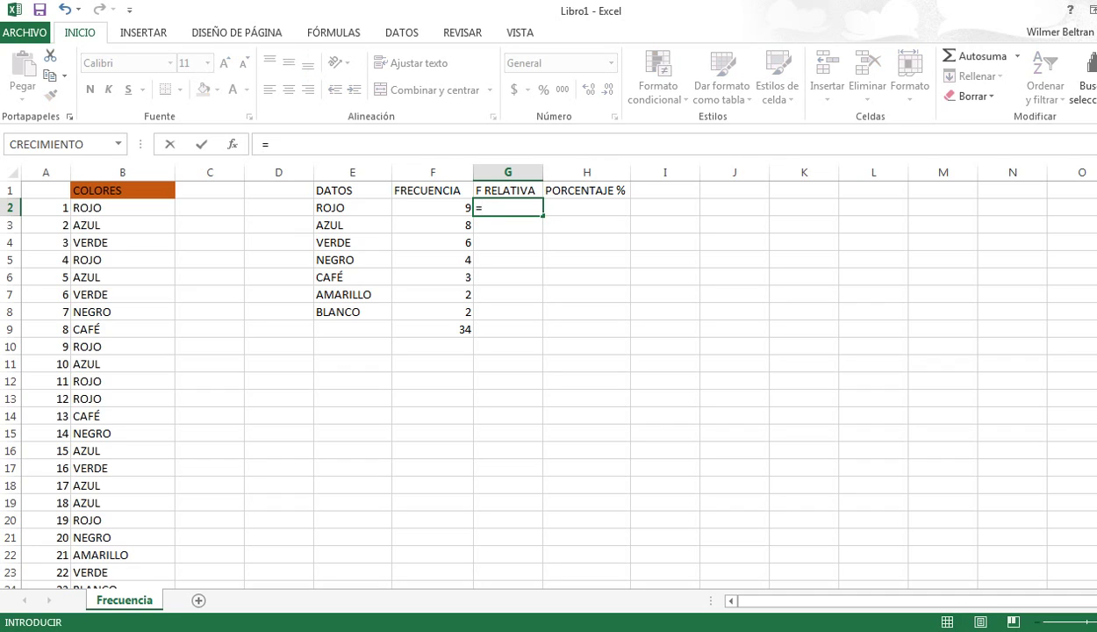
{"action": "key", "text": "Left"}
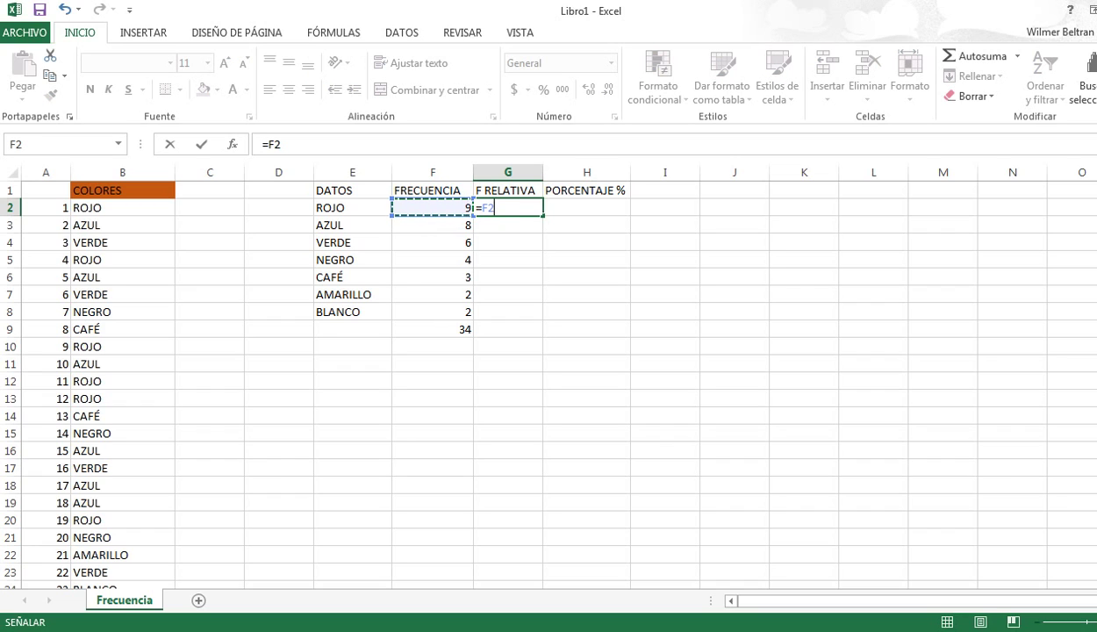
{"action": "type", "text": "/"}
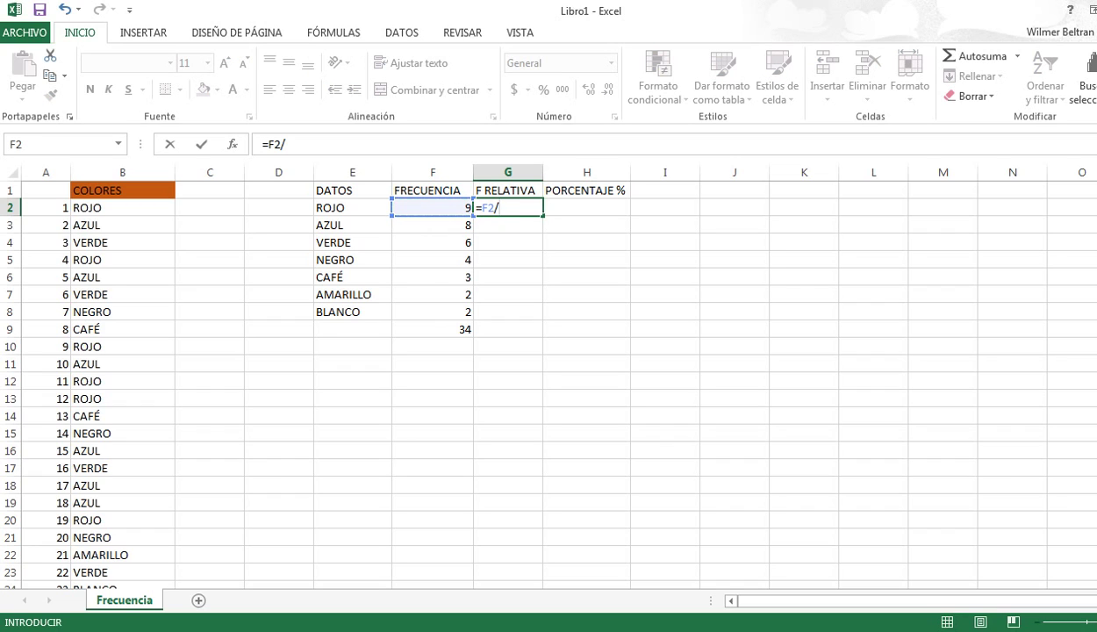
{"action": "type", "text": "34"}
{"action": "key", "text": "Return"}
{"action": "key", "text": "Up"}
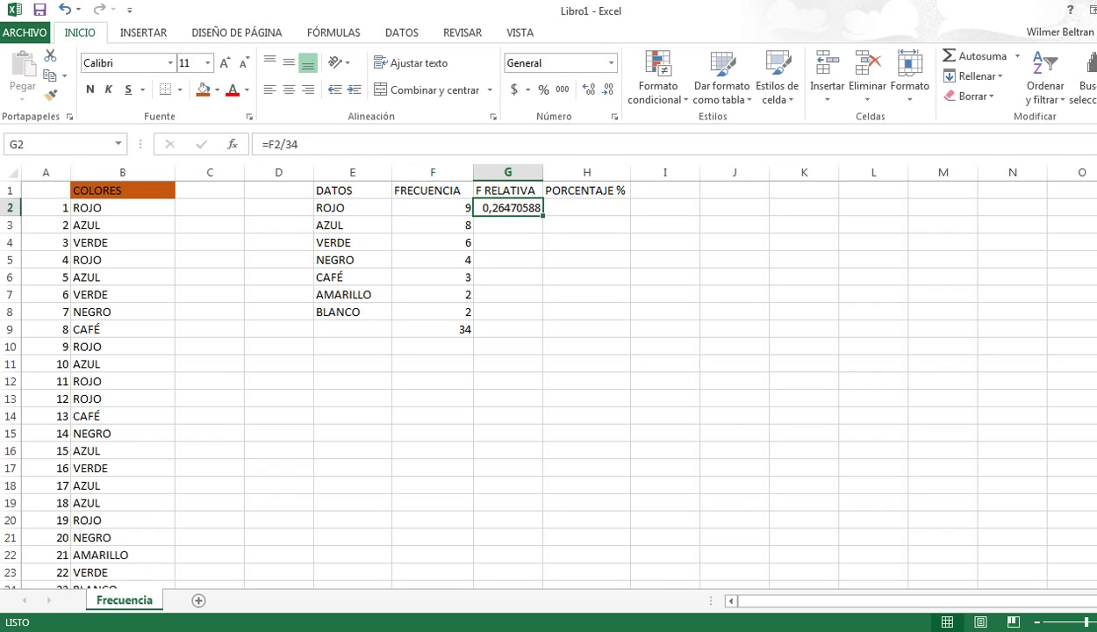
{"action": "left_click_drag", "start_coordinate": [543, 215], "coordinate": [527, 319]}
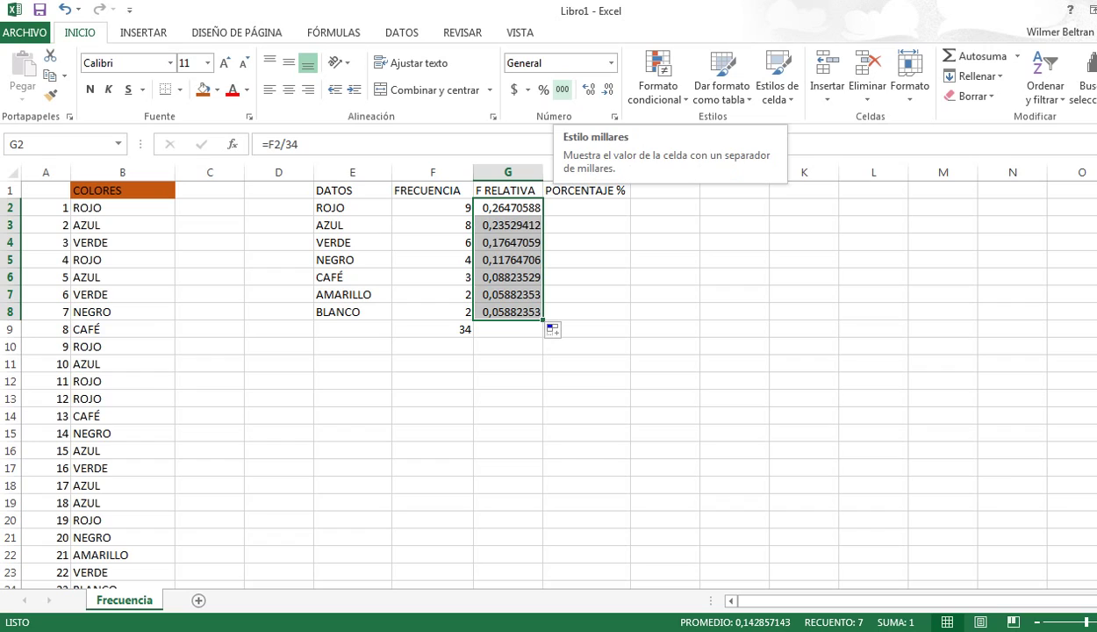
{"action": "left_click", "coordinate": [562, 90]}
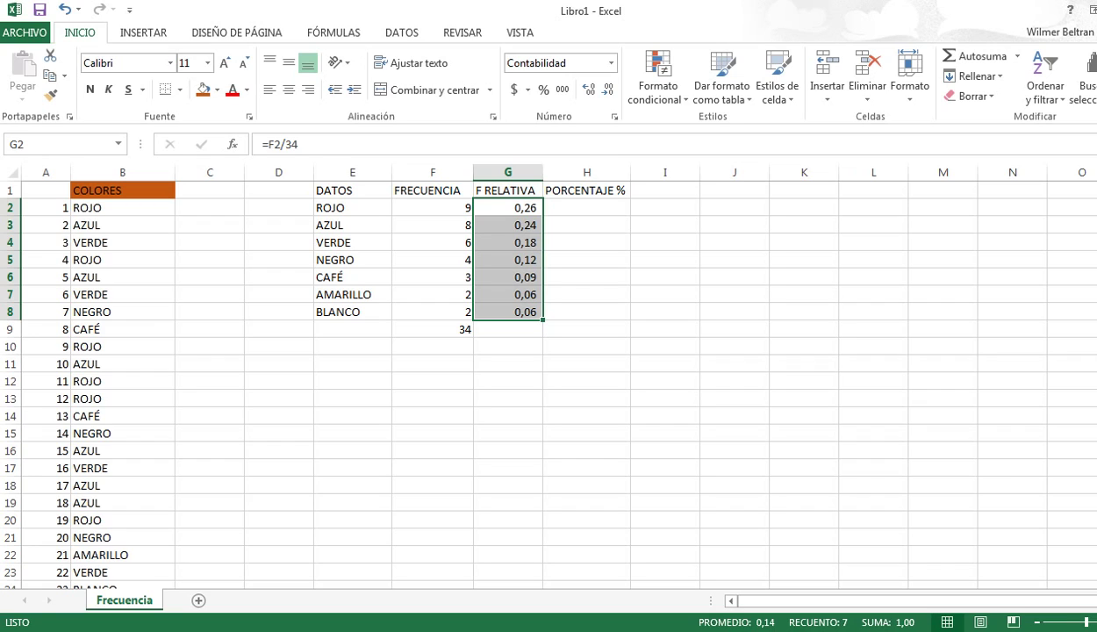
Reference the ROJO relative frequency in H2 of the PORCENTAJE % column with the formula +G2.
{"action": "left_click", "coordinate": [587, 208]}
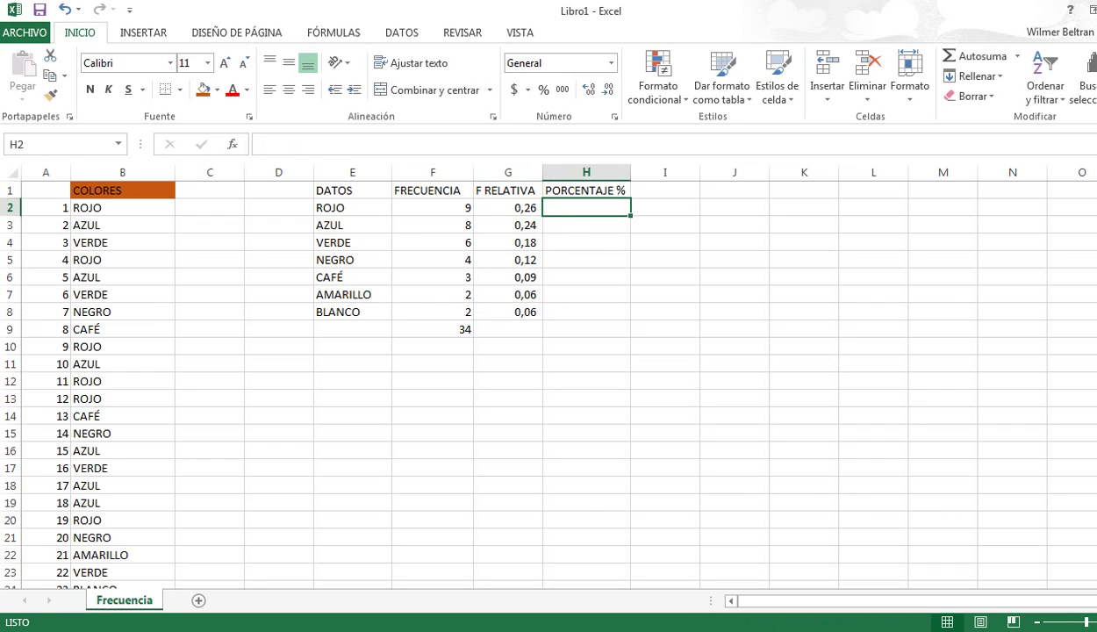
{"action": "type", "text": "+"}
{"action": "left_click", "coordinate": [508, 208]}
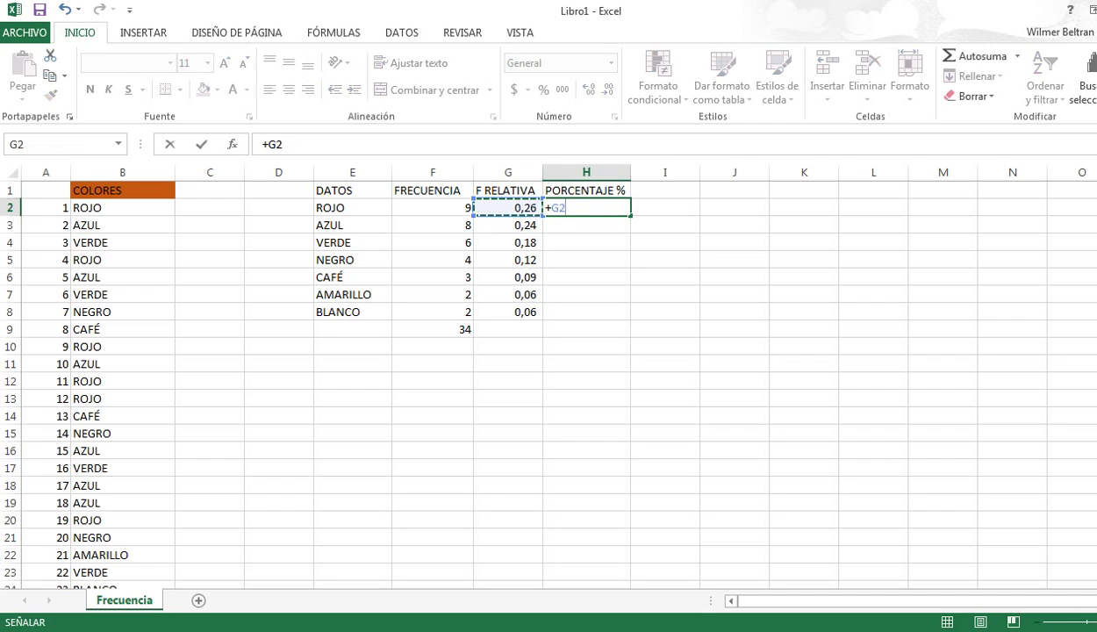
{"action": "key", "text": "Return"}
Set H2 to the formula =G2 and fill it down the PORCENTAJE % column to H8.
{"action": "left_click", "coordinate": [586, 208]}
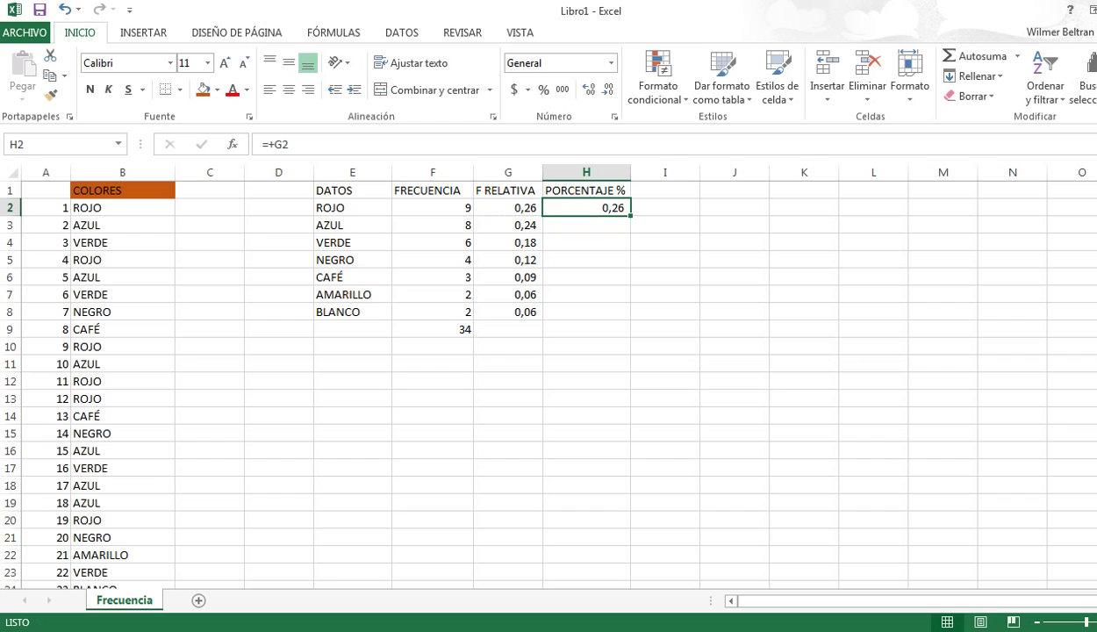
{"action": "type", "text": "="}
{"action": "left_click", "coordinate": [508, 208]}
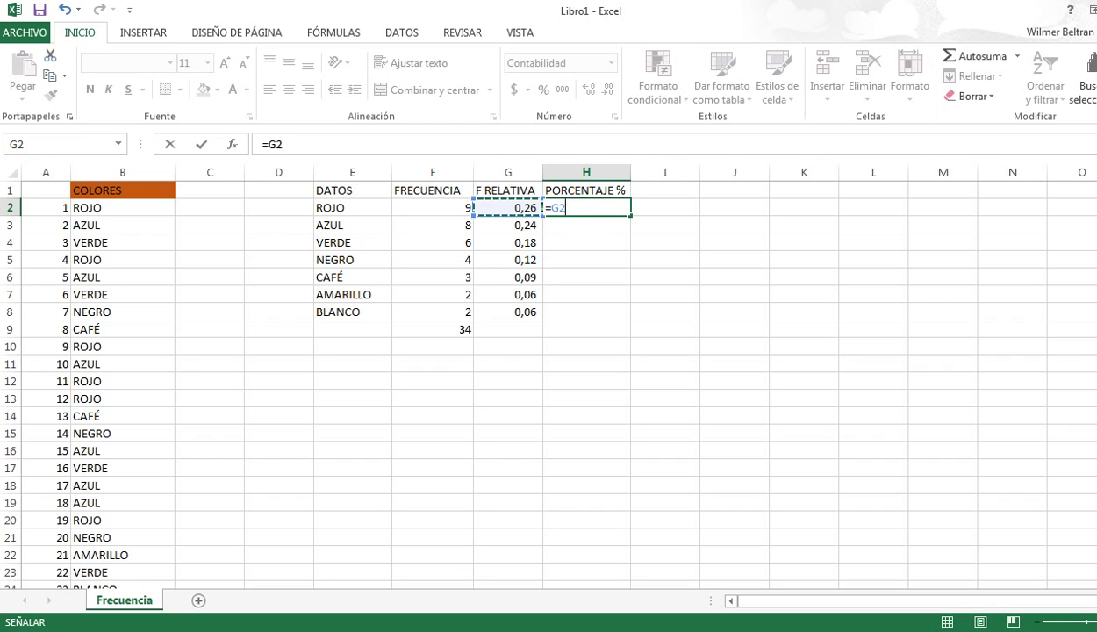
{"action": "key", "text": "Return"}
{"action": "left_click", "coordinate": [586, 208]}
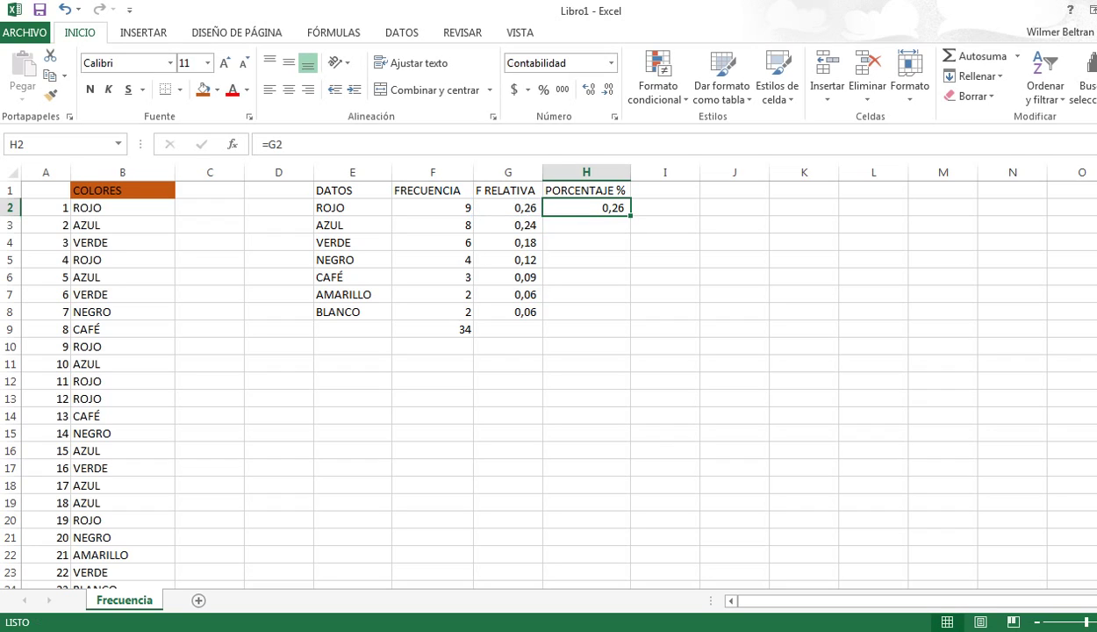
{"action": "left_click_drag", "start_coordinate": [631, 215], "coordinate": [630, 318]}
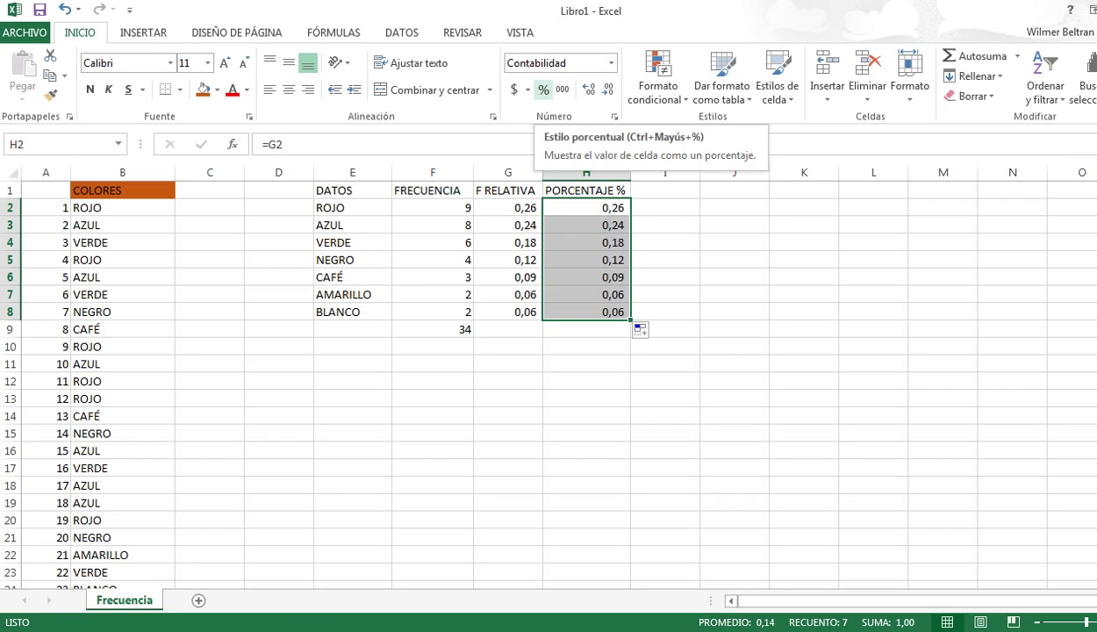
Format the PORCENTAJE % values in H2:H8 with the percent style and a red font color.
{"action": "left_click", "coordinate": [543, 89]}
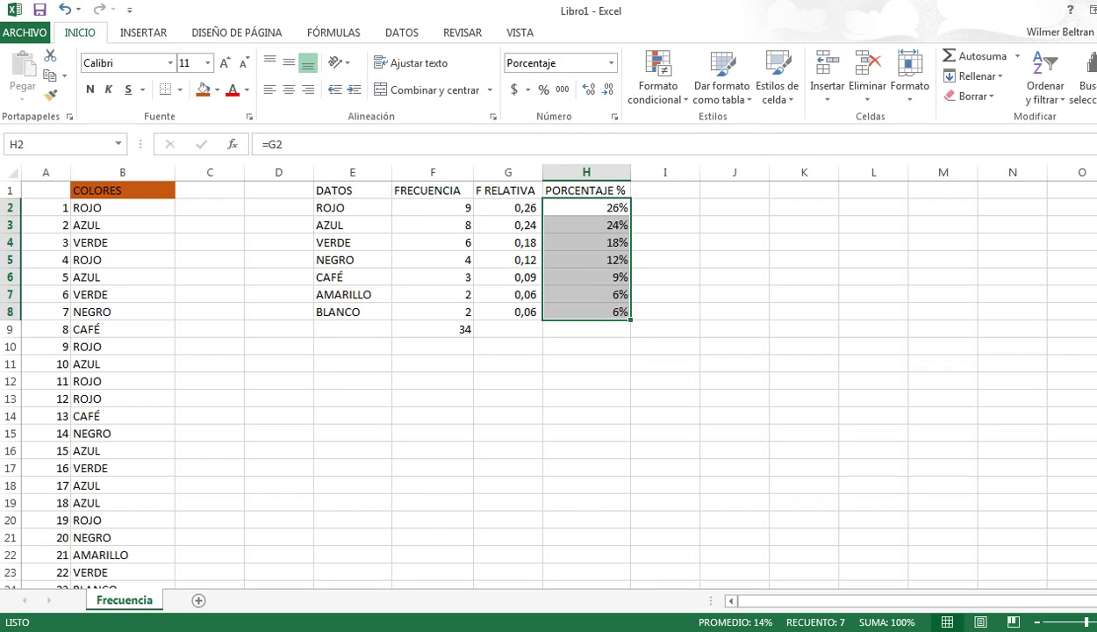
{"action": "left_click_drag", "start_coordinate": [507, 207], "coordinate": [507, 312]}
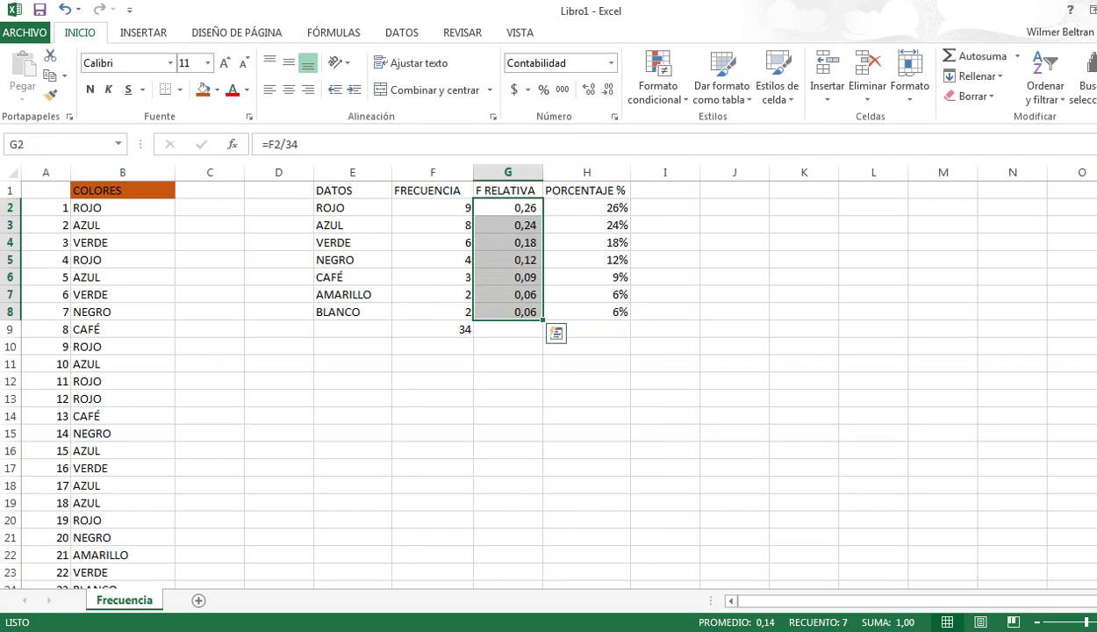
{"action": "left_click_drag", "start_coordinate": [587, 207], "coordinate": [587, 312]}
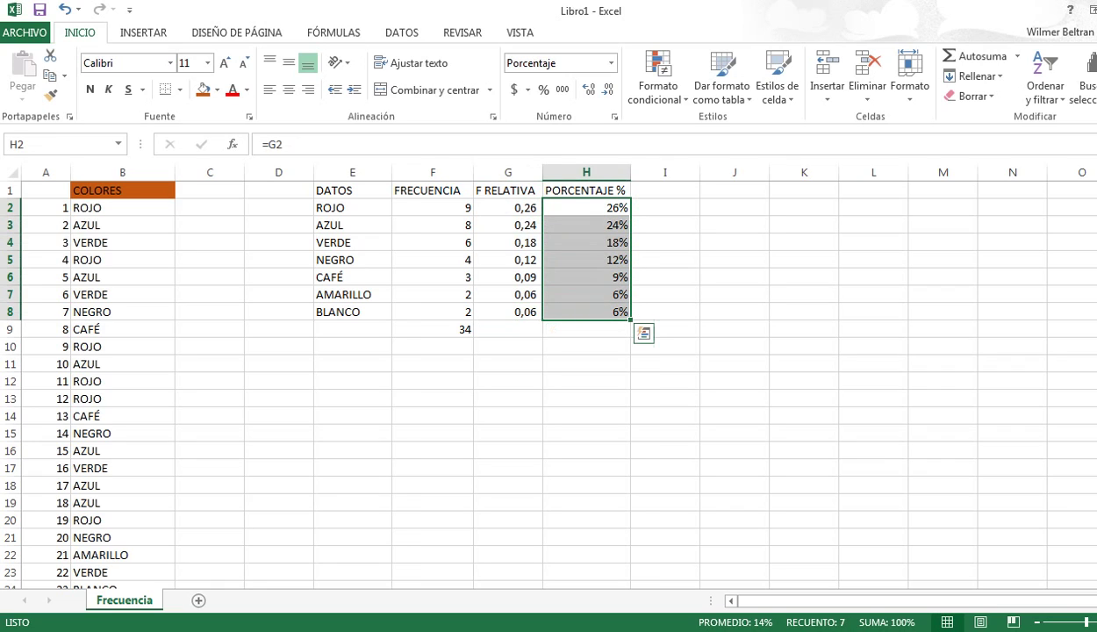
{"action": "left_click", "coordinate": [232, 89]}
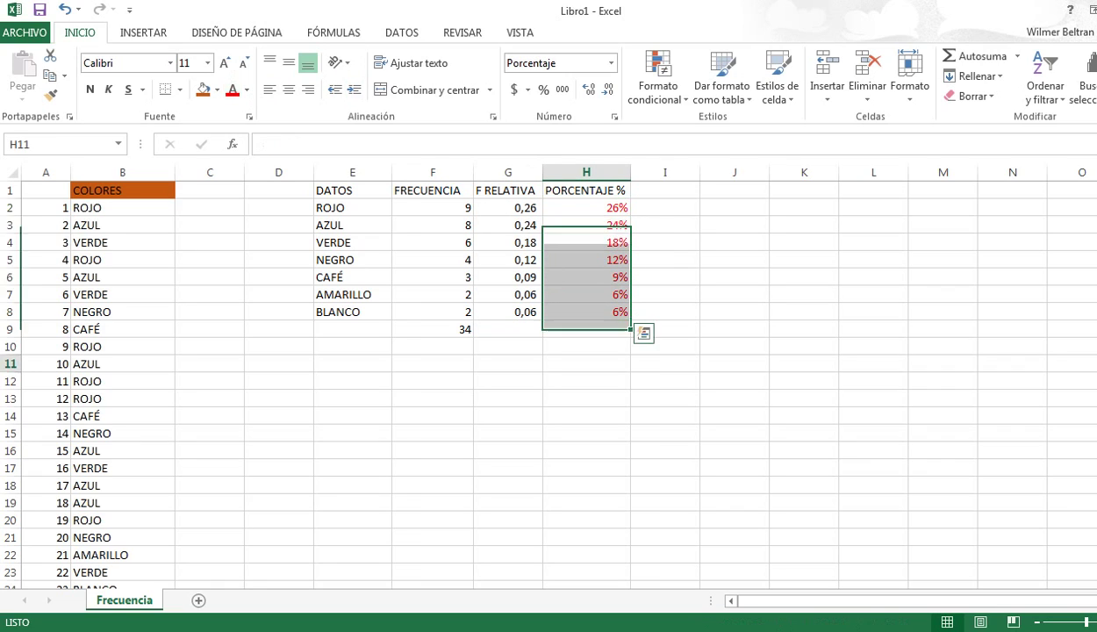
{"action": "left_click", "coordinate": [587, 363]}
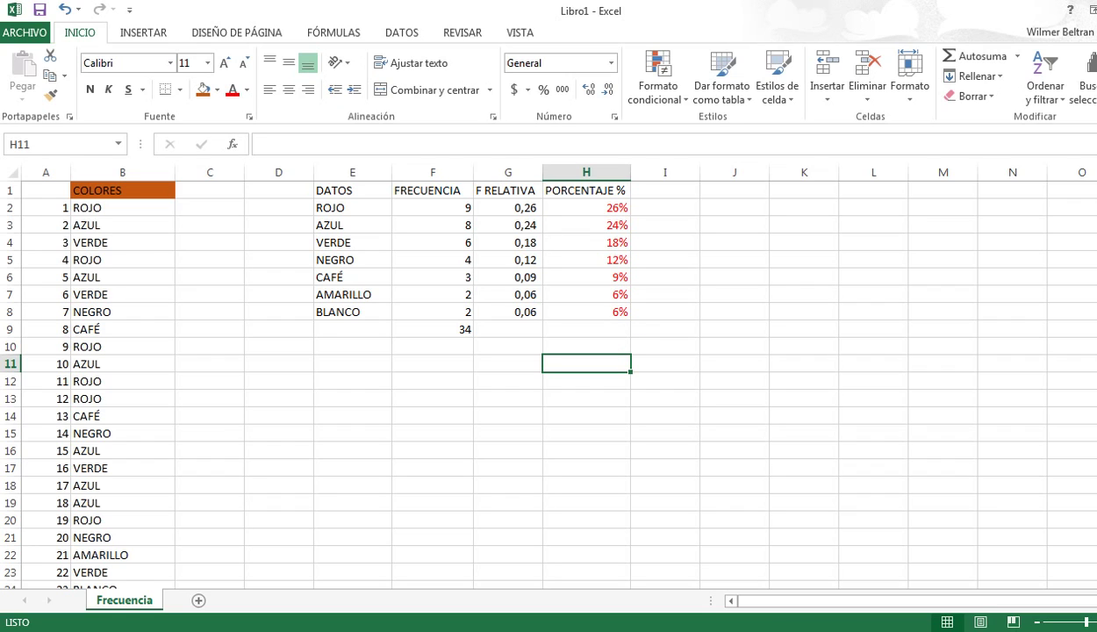
Insert a 2D clustered column chart of the colors in E2:E8 and frequencies in F2:F8, placed to the right of the table.
{"action": "left_click_drag", "start_coordinate": [351, 207], "coordinate": [352, 312]}
{"action": "left_click_drag", "start_coordinate": [432, 207], "coordinate": [432, 312]}
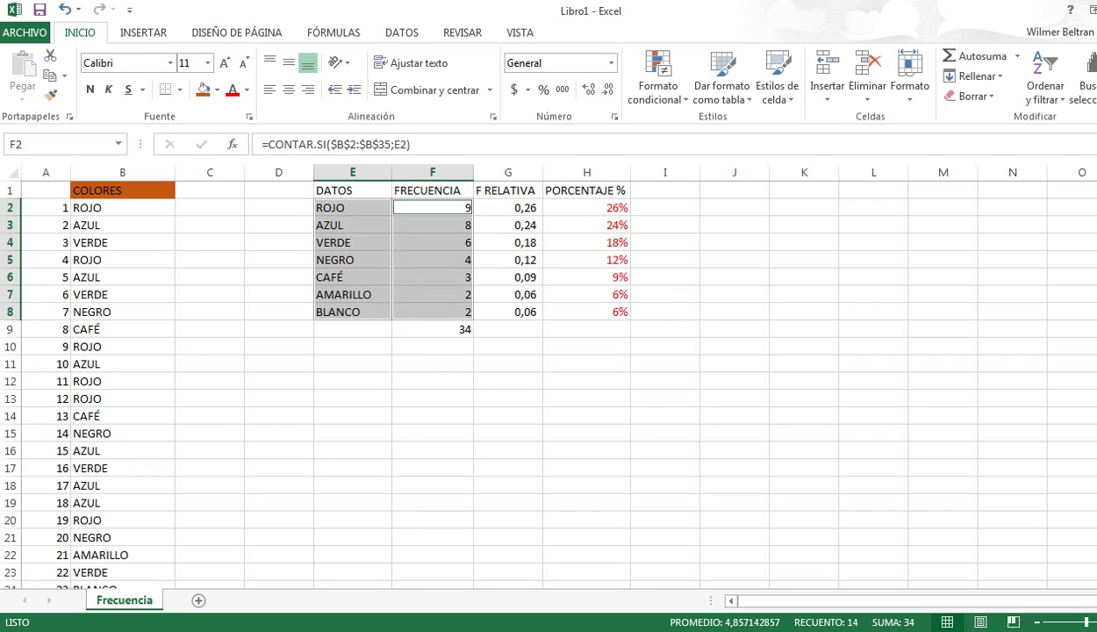
{"action": "left_click", "coordinate": [143, 33]}
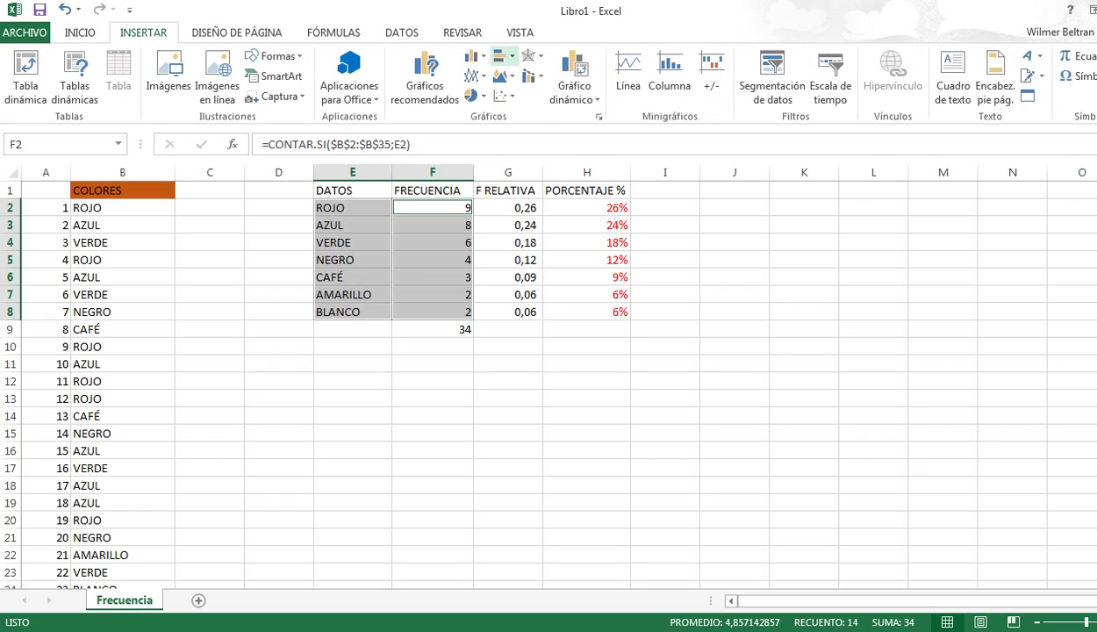
{"action": "left_click", "coordinate": [474, 56]}
{"action": "left_click", "coordinate": [487, 111]}
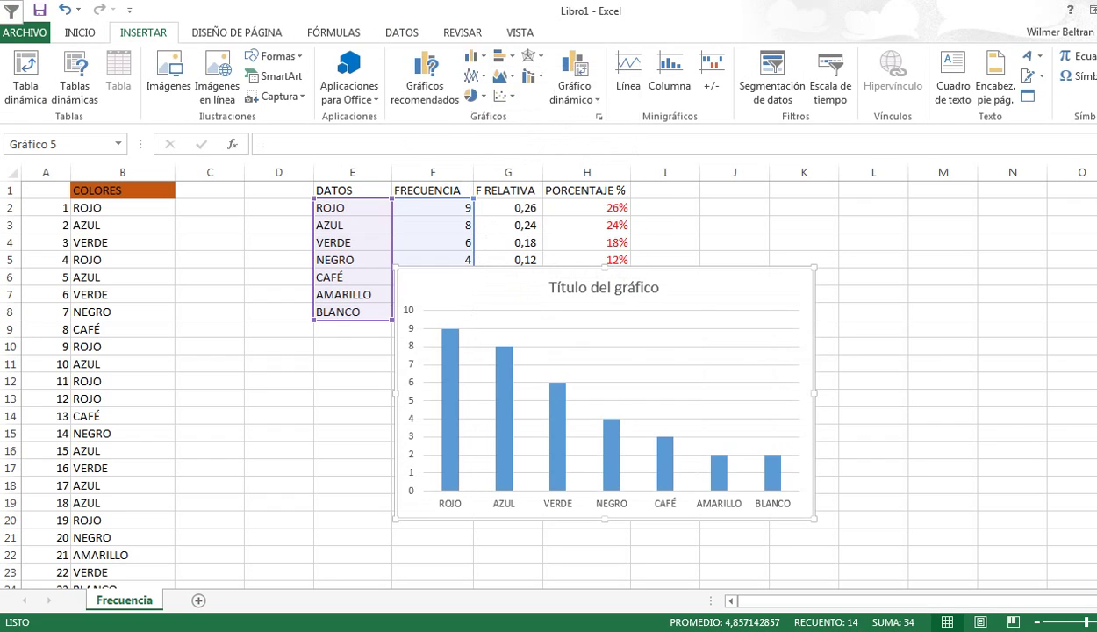
{"action": "left_click_drag", "start_coordinate": [491, 288], "coordinate": [762, 232]}
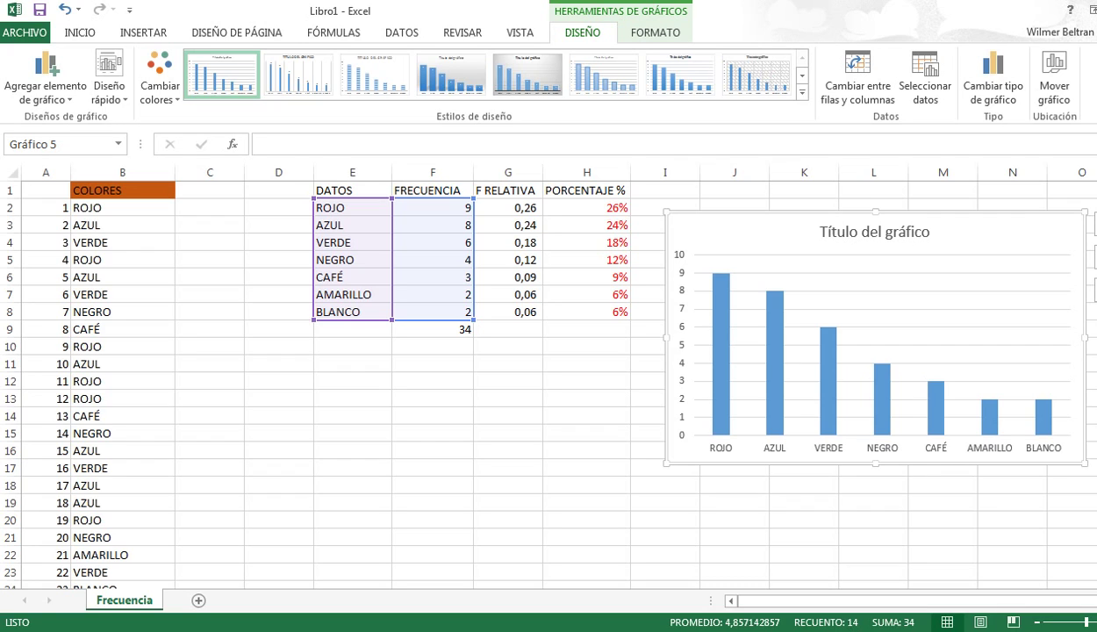
{"action": "left_click", "coordinate": [80, 33]}
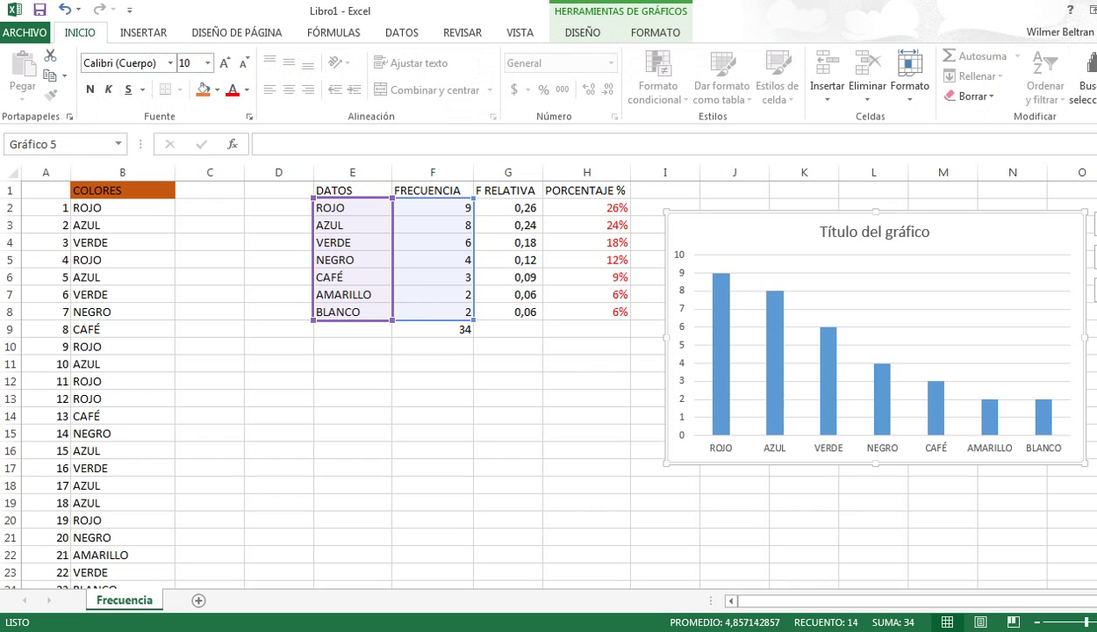
{"action": "left_click_drag", "start_coordinate": [352, 207], "coordinate": [351, 312]}
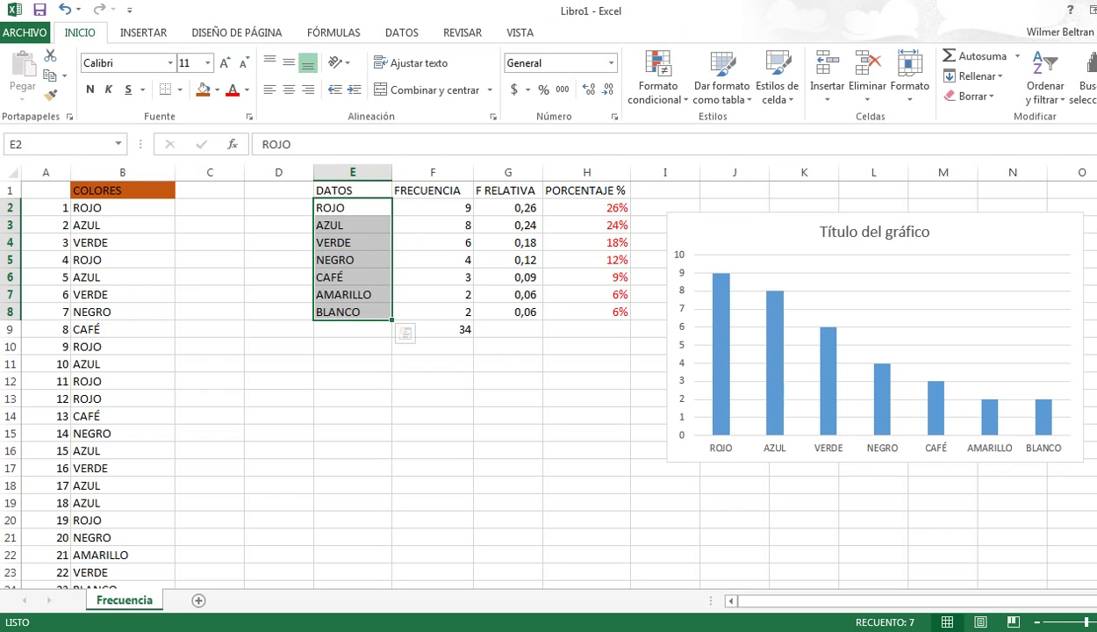
{"action": "left_click_drag", "start_coordinate": [586, 208], "coordinate": [586, 312]}
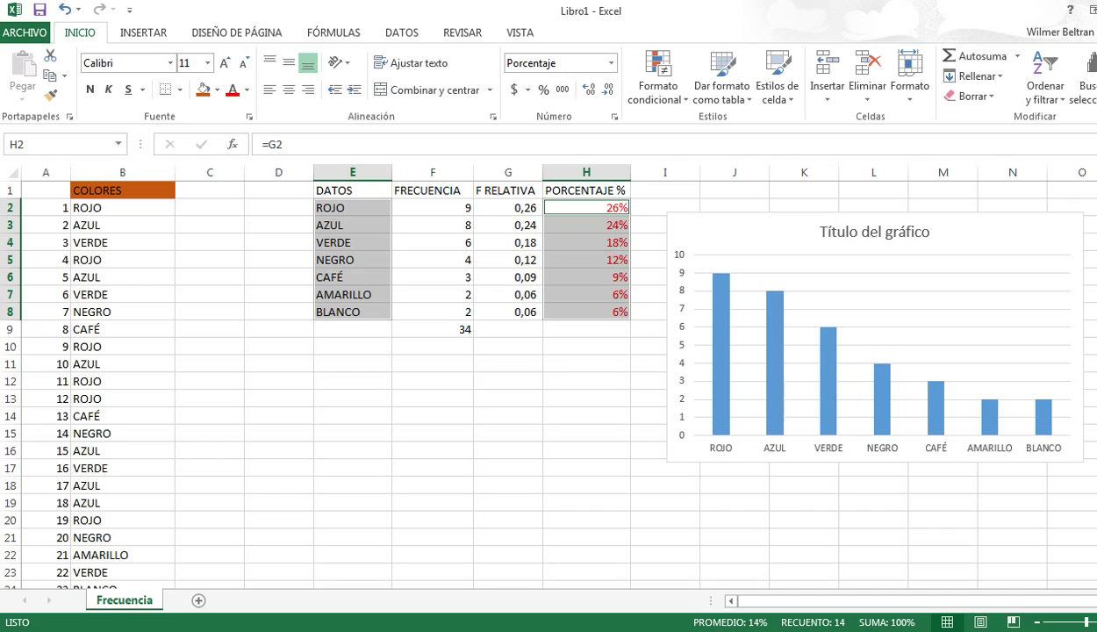
{"action": "left_click", "coordinate": [432, 381]}
Insert a 2D pie chart from the colors in E2:E8 and percentages in H2:H8, and place it below the table.
{"action": "left_click_drag", "start_coordinate": [351, 208], "coordinate": [351, 312]}
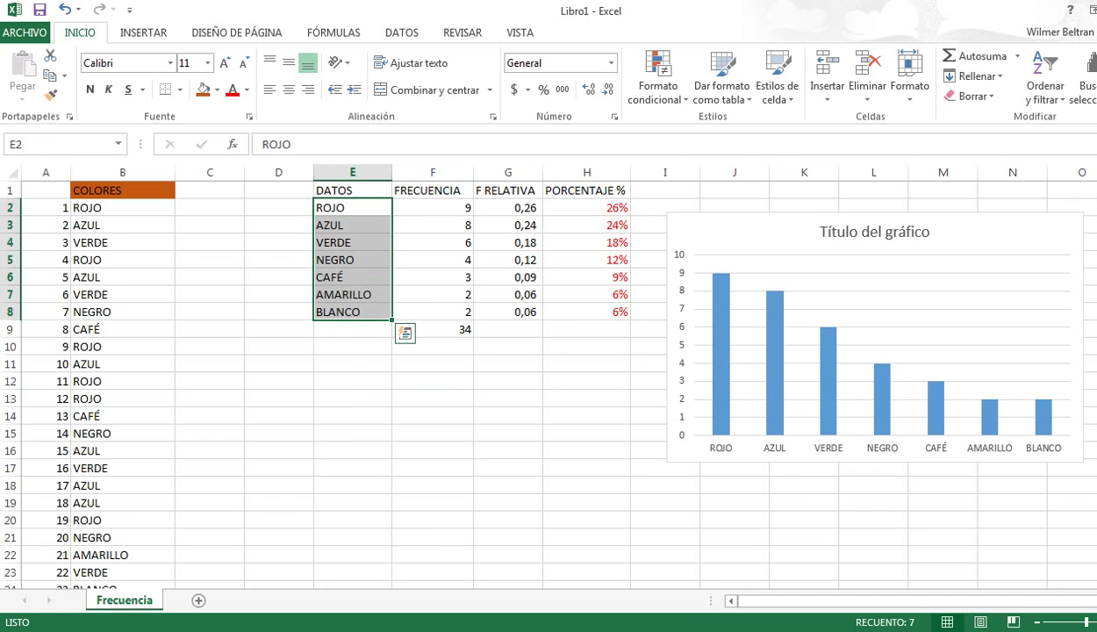
{"action": "left_click_drag", "start_coordinate": [586, 207], "coordinate": [586, 312]}
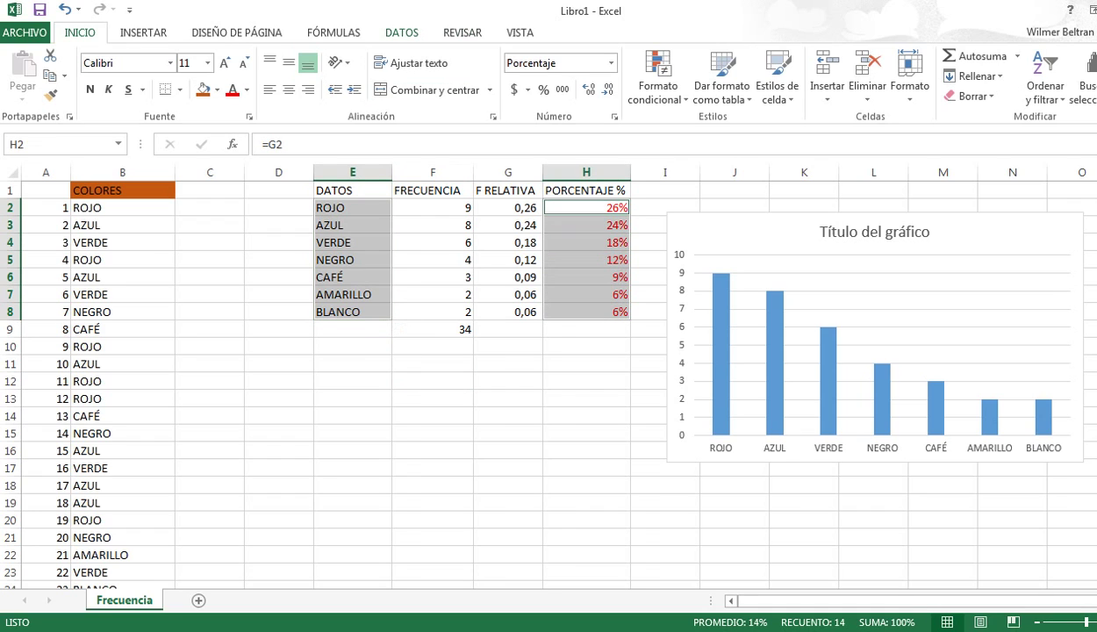
{"action": "left_click", "coordinate": [402, 32]}
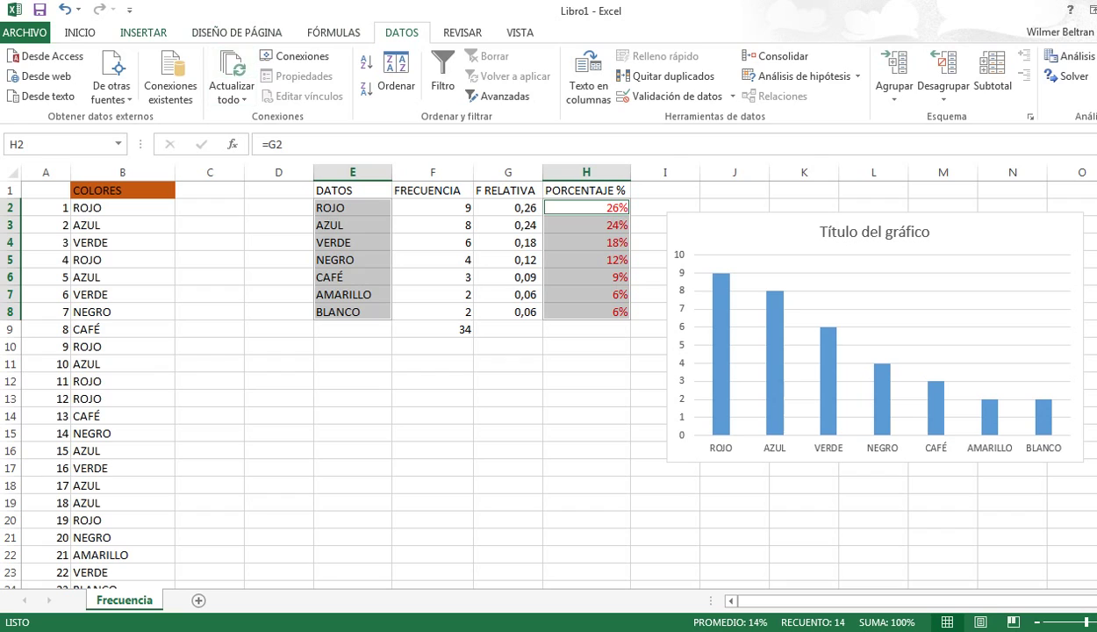
{"action": "left_click", "coordinate": [143, 32]}
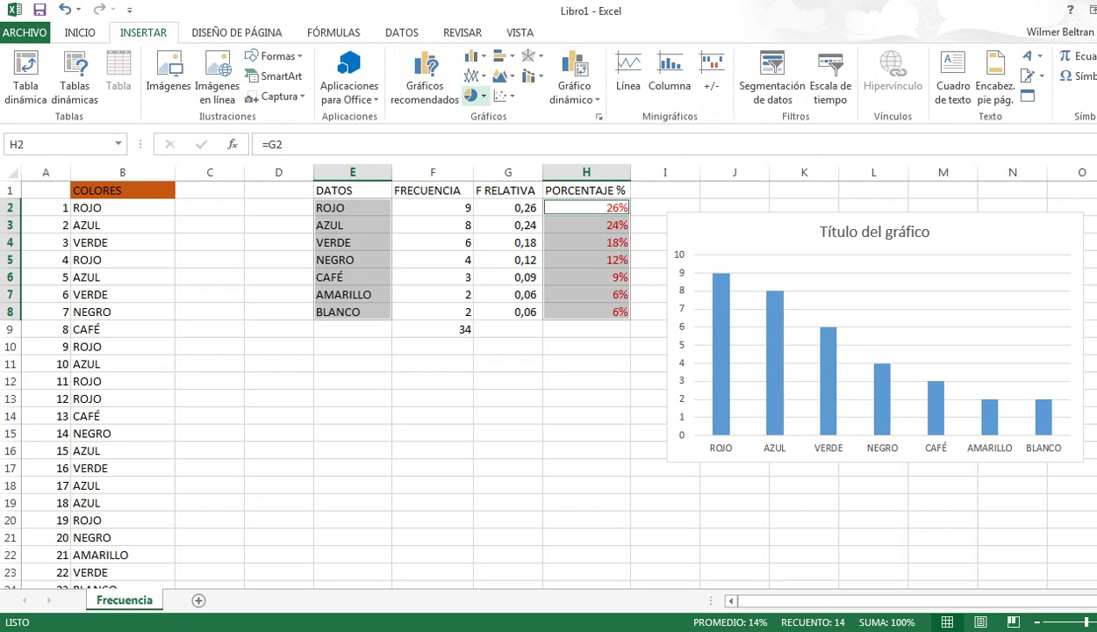
{"action": "left_click", "coordinate": [474, 95]}
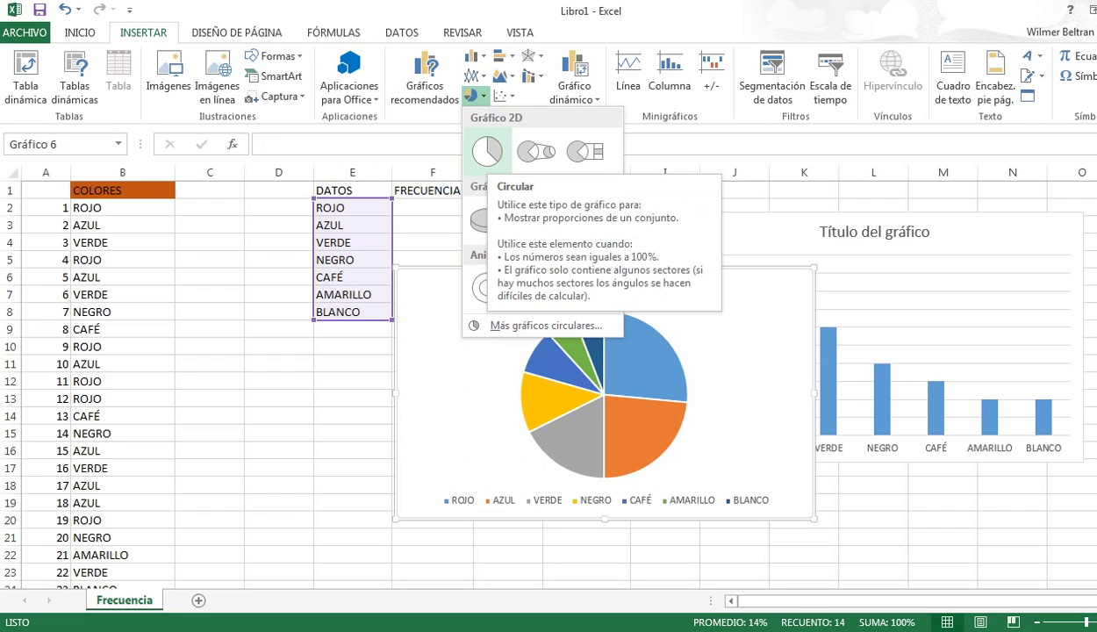
{"action": "left_click", "coordinate": [487, 151]}
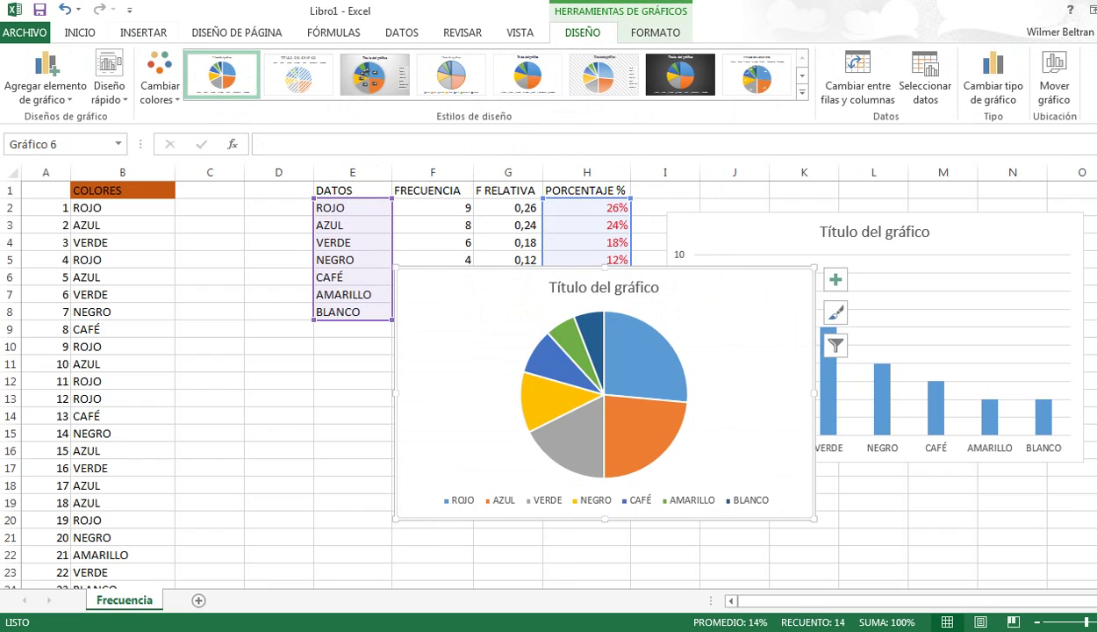
{"action": "left_click_drag", "start_coordinate": [479, 302], "coordinate": [394, 409]}
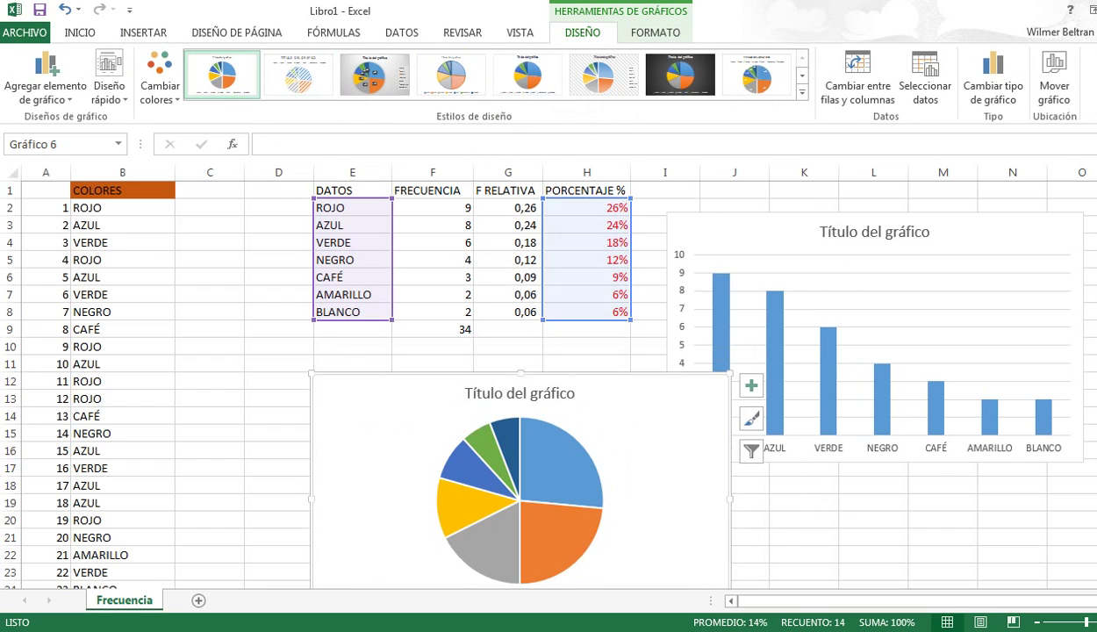
Apply the fourth chart style, with pale slices and percentage labels, to the pie chart and move it clear of the column chart.
{"action": "left_click", "coordinate": [299, 74]}
{"action": "left_click", "coordinate": [375, 74]}
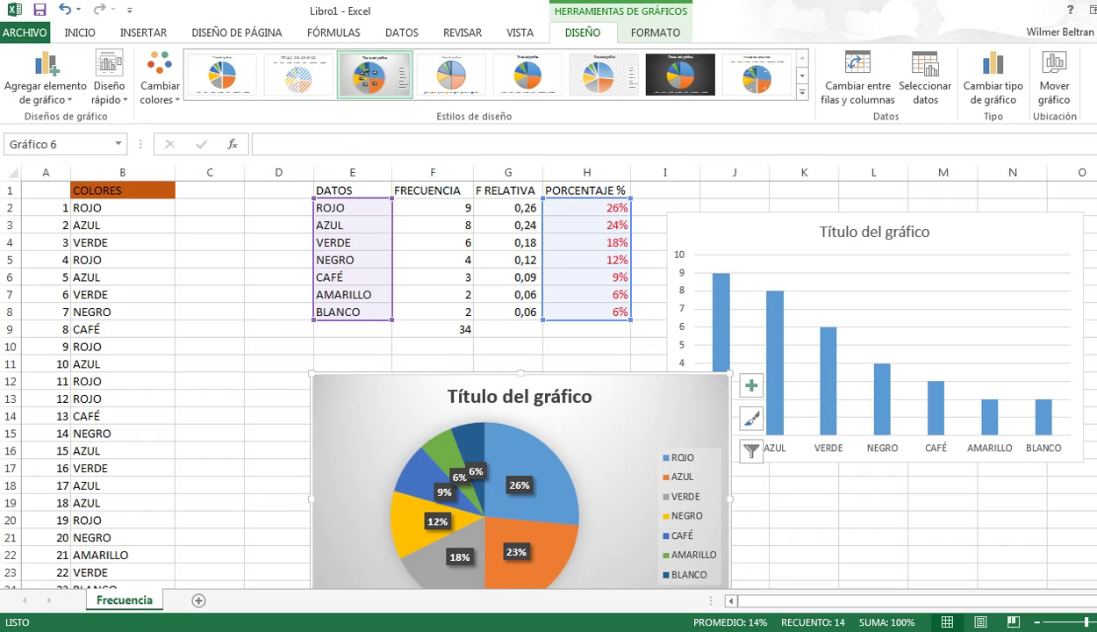
{"action": "left_click", "coordinate": [451, 74]}
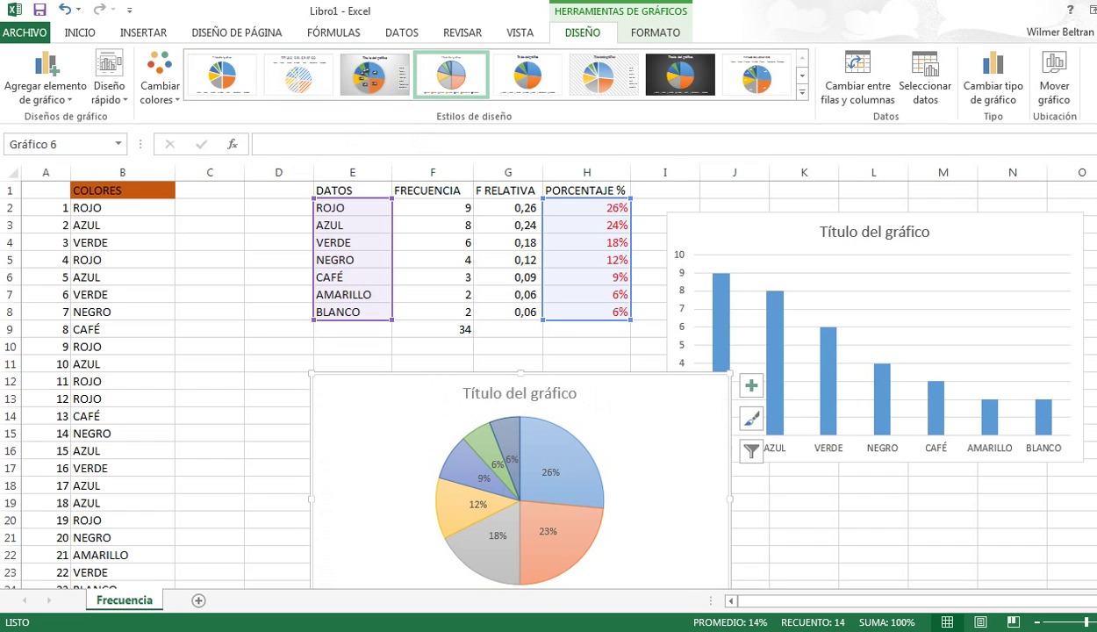
{"action": "scroll", "coordinate": [562, 386], "scroll_direction": "down", "scroll_amount": 2}
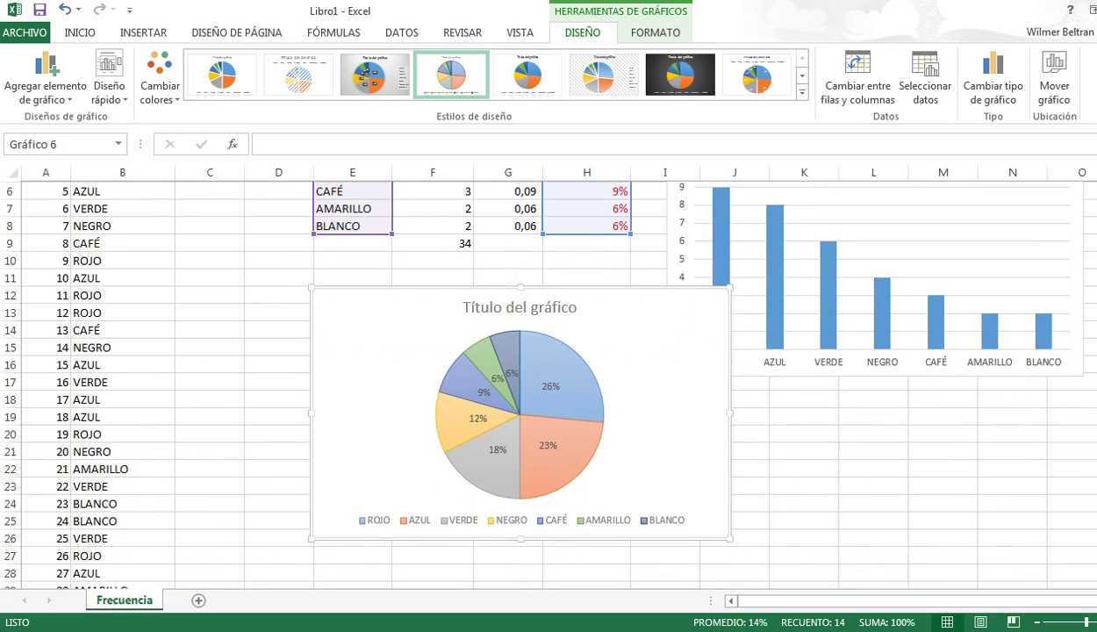
{"action": "left_click_drag", "start_coordinate": [650, 351], "coordinate": [542, 356]}
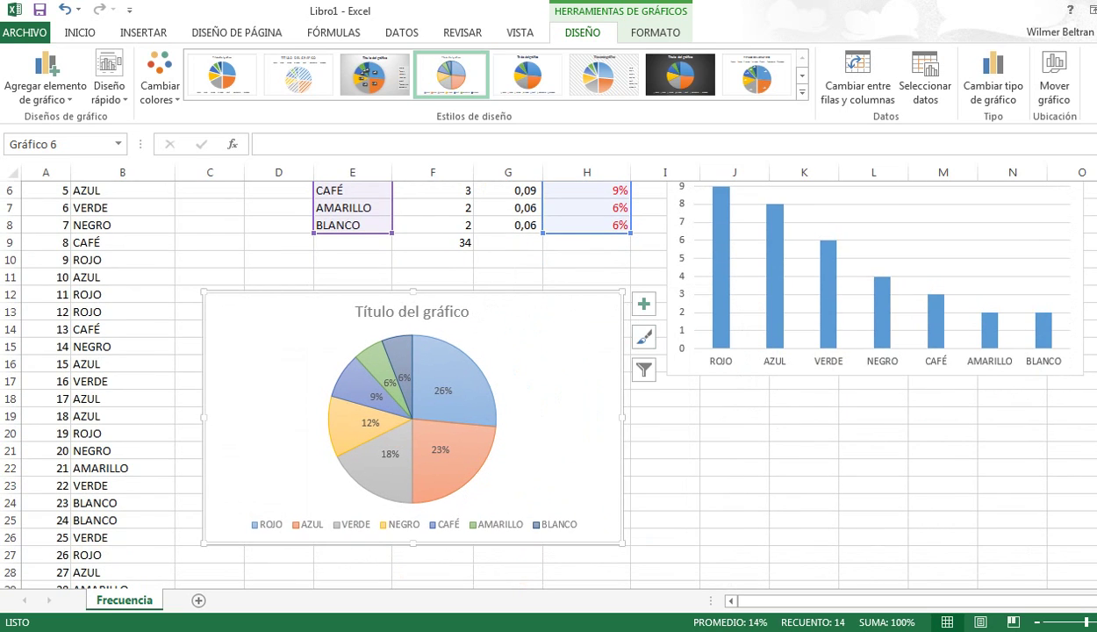
{"action": "scroll", "coordinate": [536, 377], "scroll_direction": "up", "scroll_amount": 2}
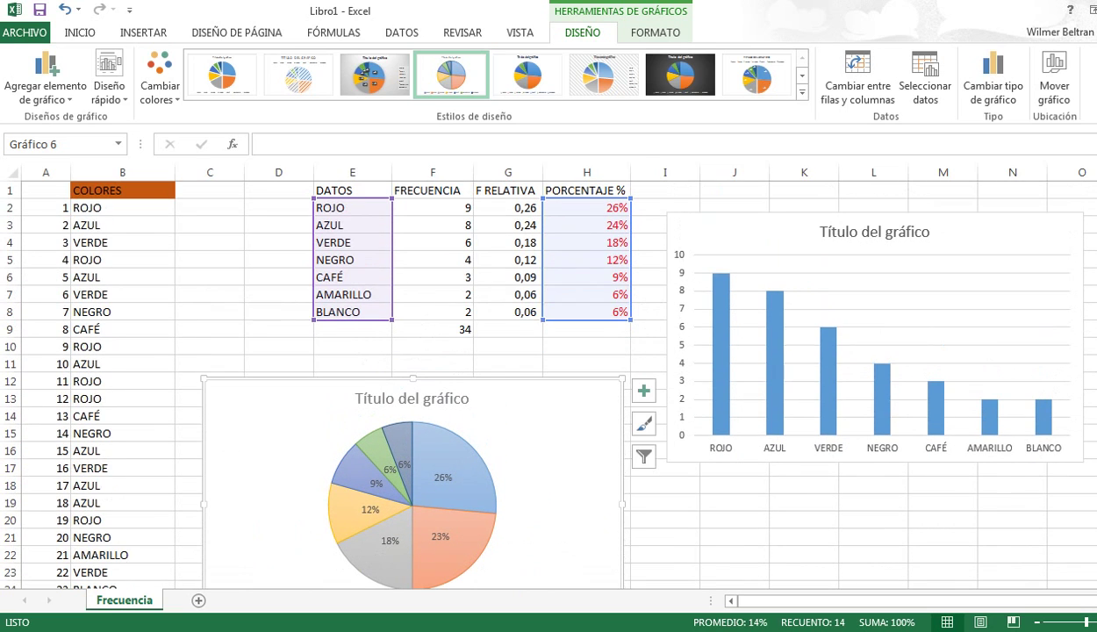
Total the F RELATIVA column in G9 with the AutoSum formula =SUMA(G2:G8) and check the PORCENTAJE % total in H9.
{"action": "left_click", "coordinate": [433, 191]}
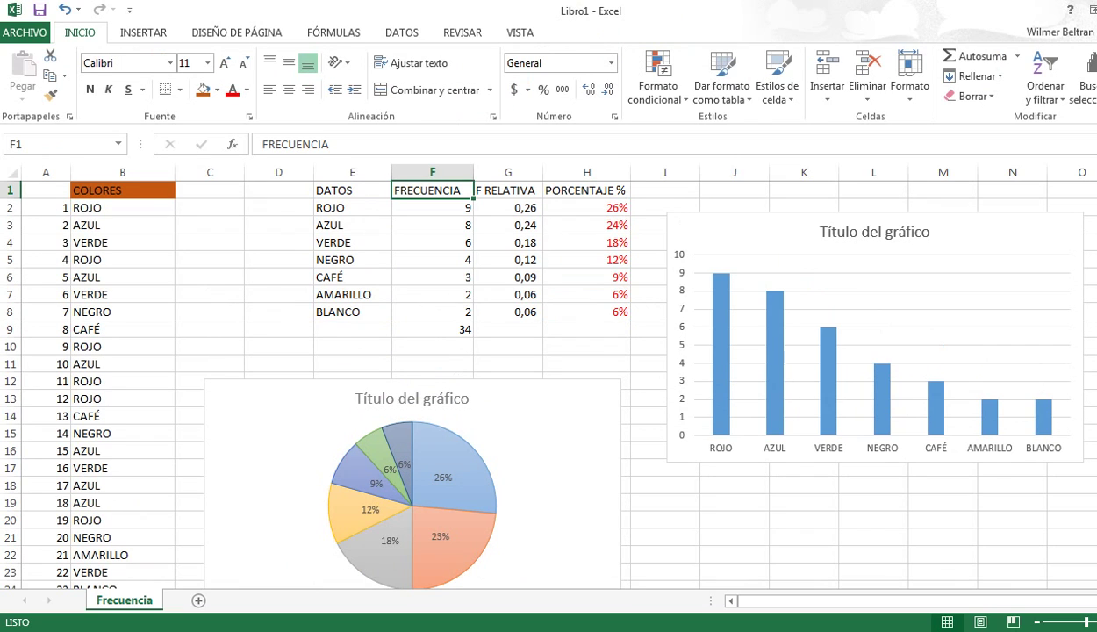
{"action": "left_click", "coordinate": [433, 330]}
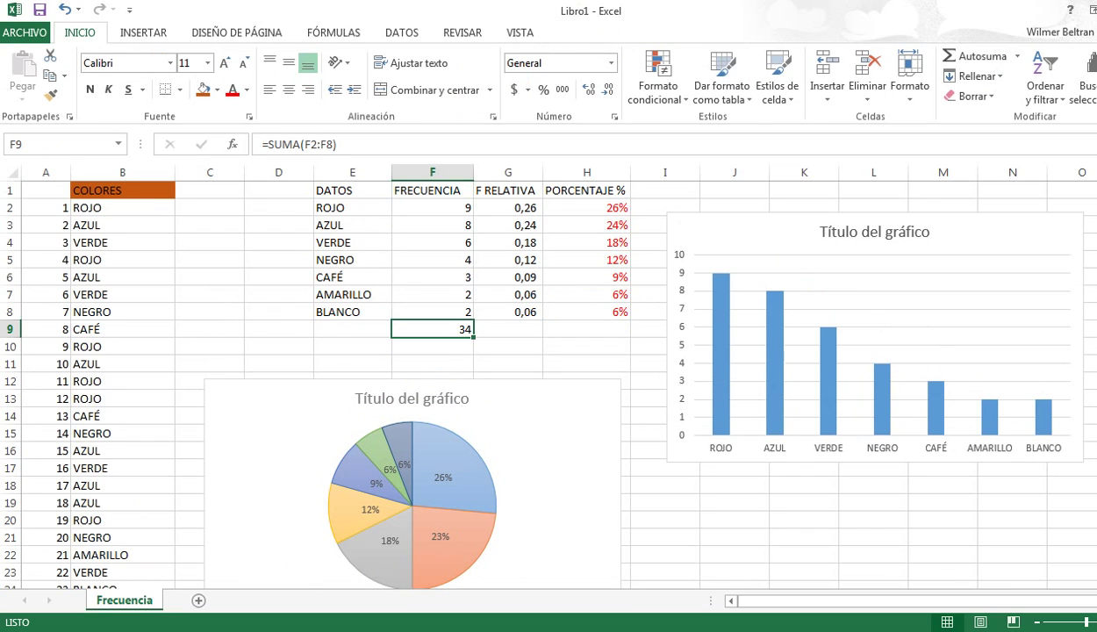
{"action": "left_click", "coordinate": [509, 329]}
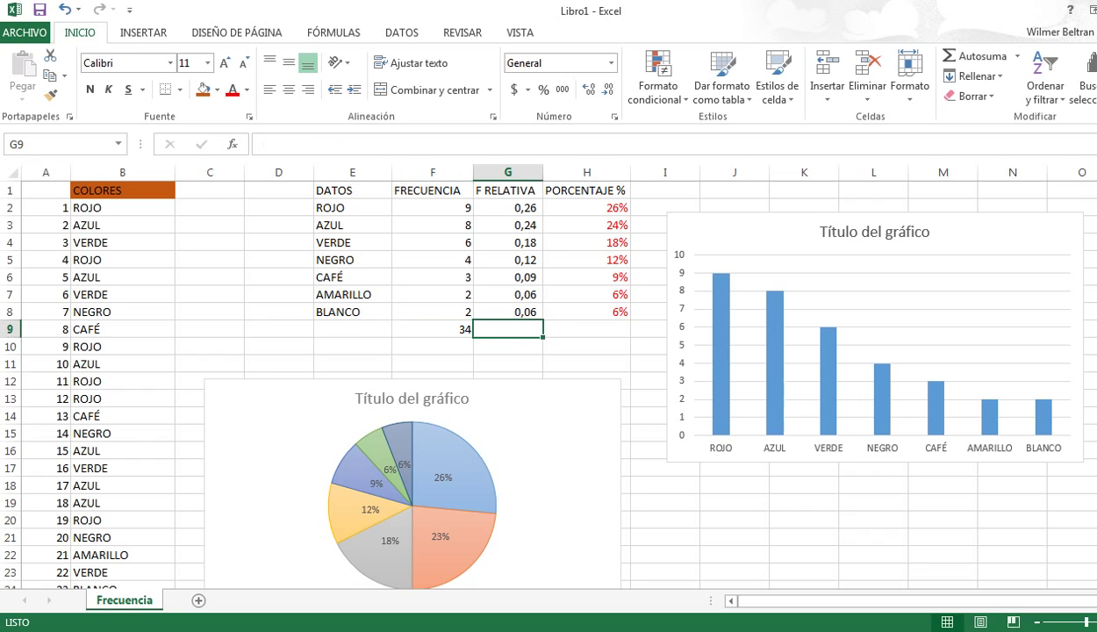
{"action": "left_click", "coordinate": [966, 56]}
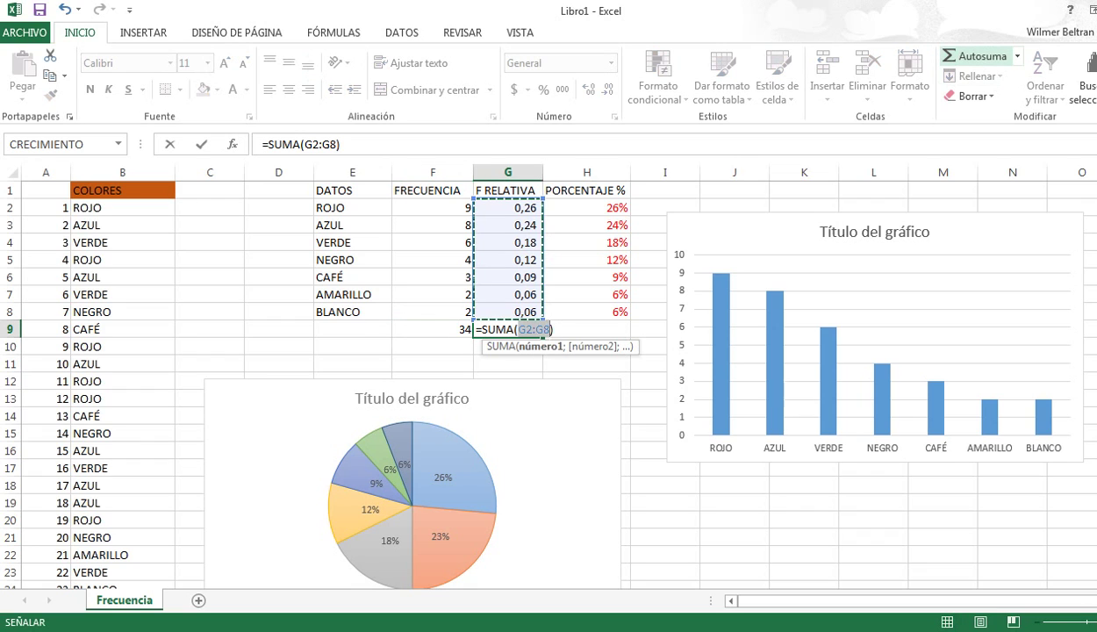
{"action": "key", "text": "Return"}
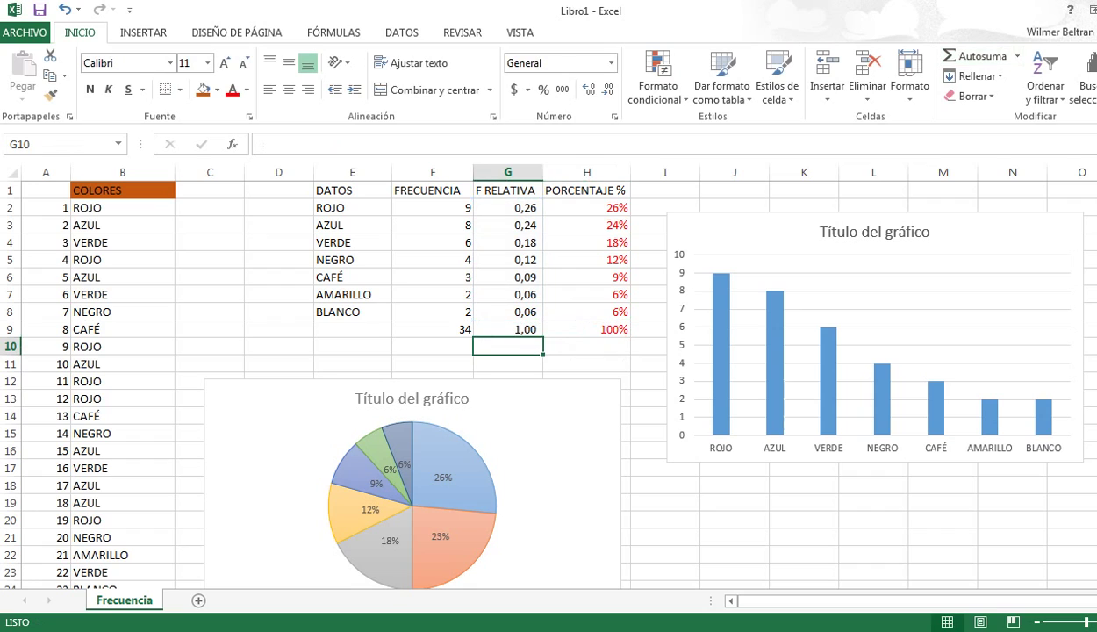
{"action": "left_click", "coordinate": [587, 329]}
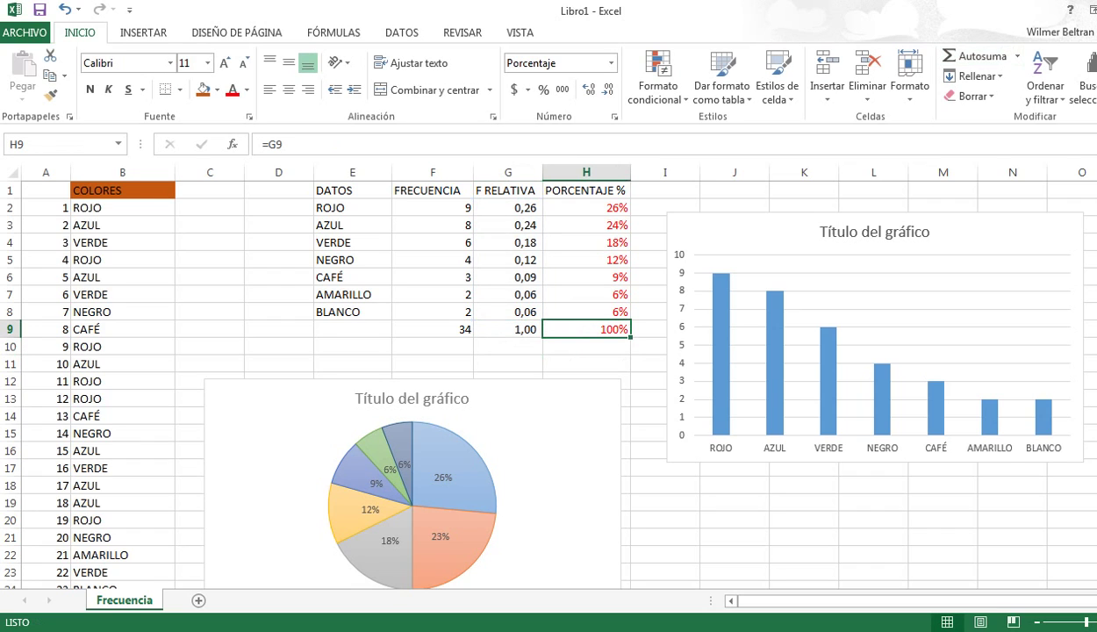